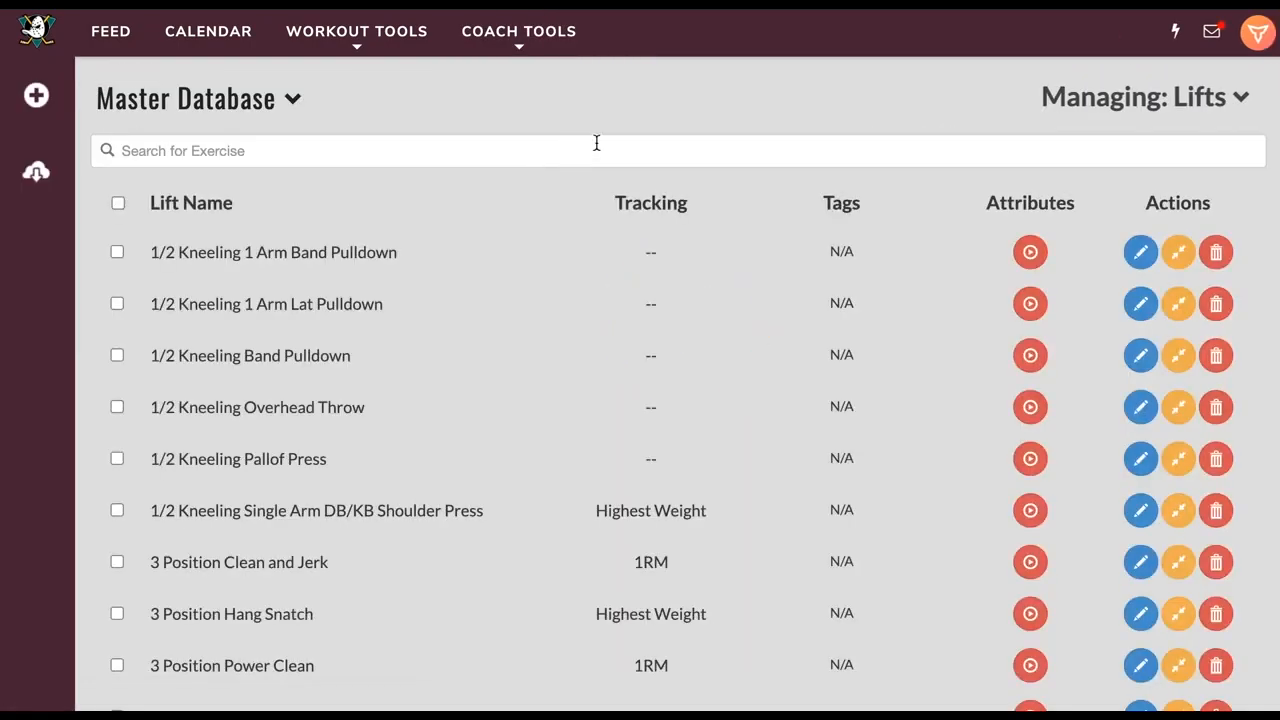
Switch the Master Database from Lifts to SAQ+C and open a blank Add exercise form
left_click(1097, 96)
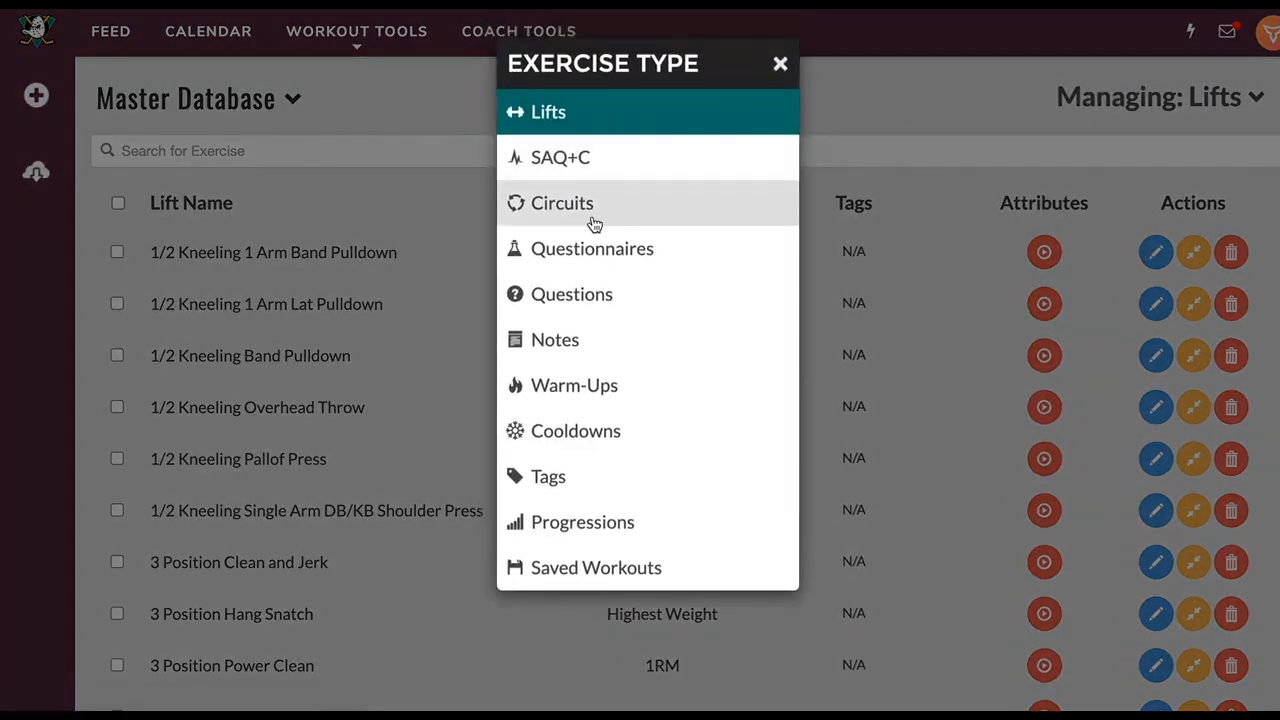
left_click(583, 168)
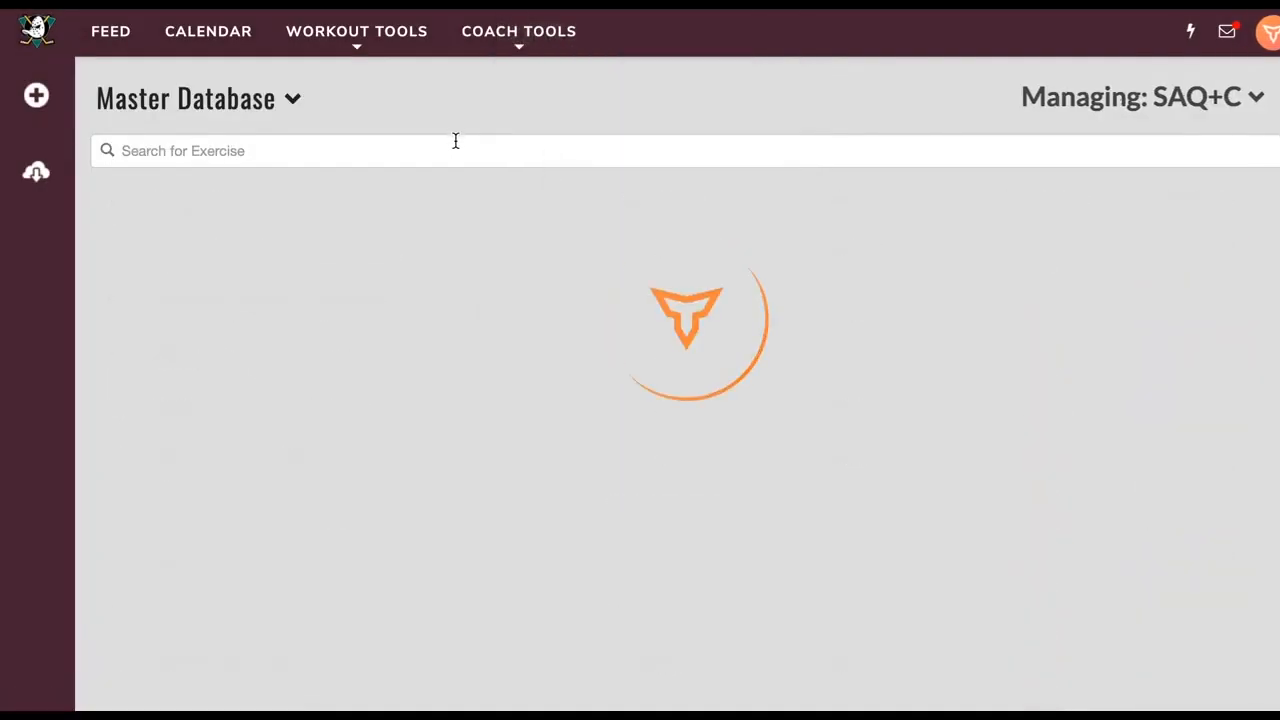
left_click(24, 96)
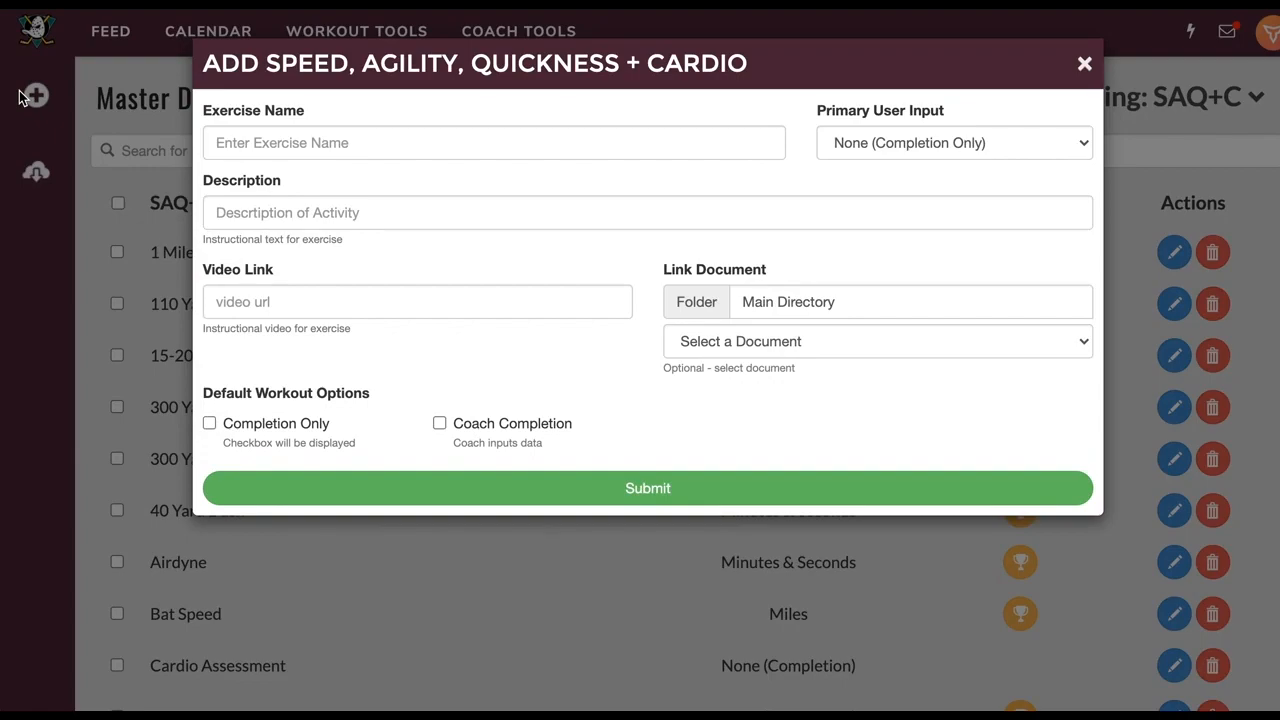
Name the new exercise '40 Yard Dash', with Seconds as the primary user input
left_click(393, 137)
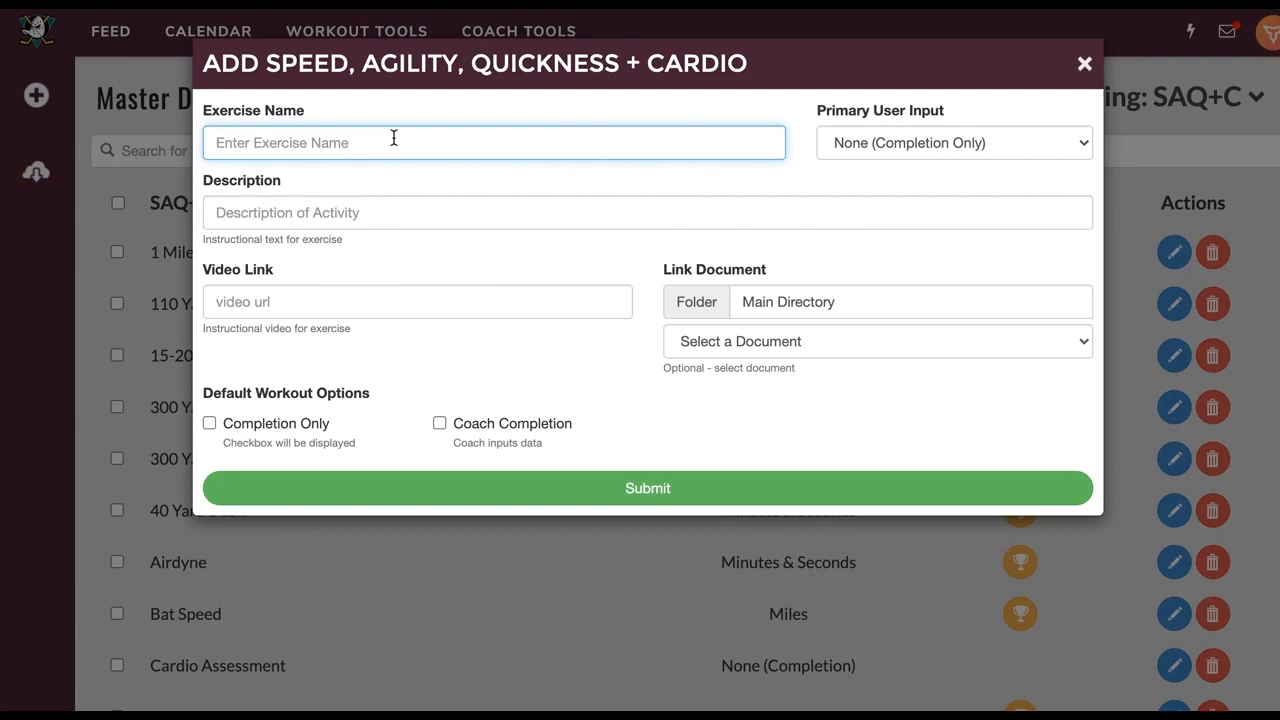
type("40 Yard Dash")
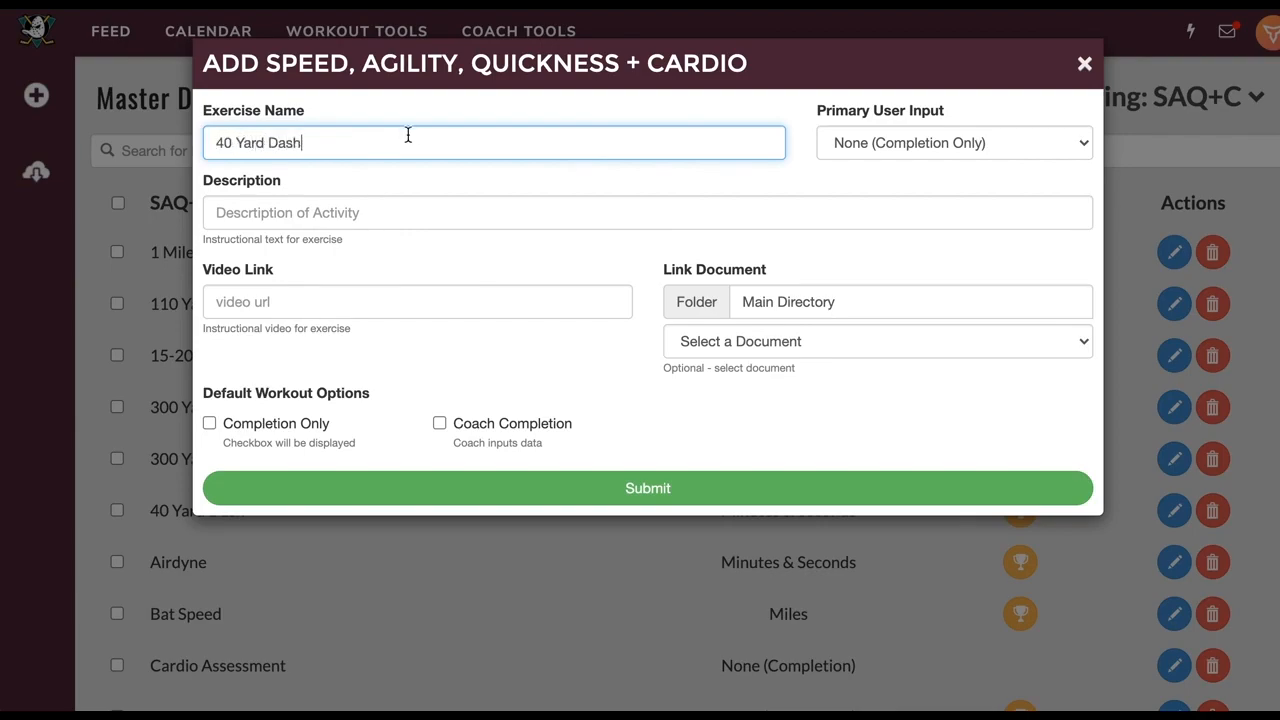
left_click(868, 140)
left_click(820, 108)
left_click_drag(818, 110, 952, 118)
left_click(915, 143)
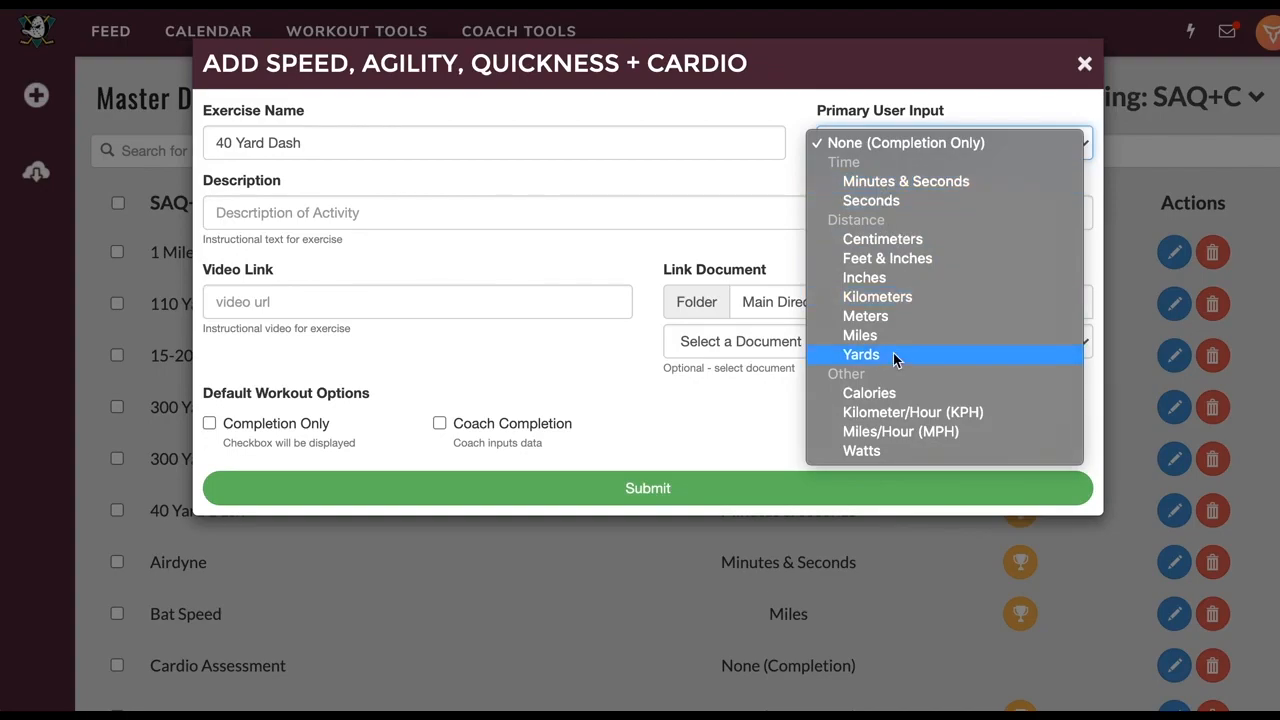
left_click(870, 201)
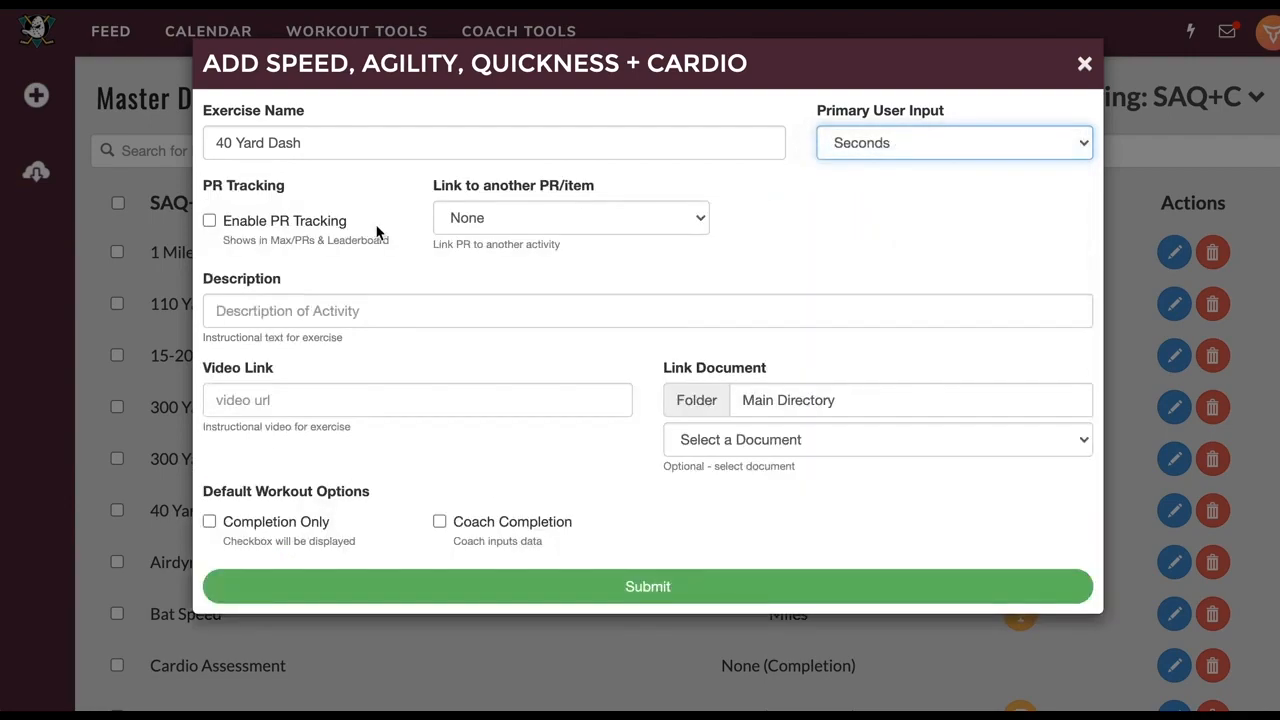
Enable PR tracking with 'Lower value is better' as the new PR preference
left_click(286, 222)
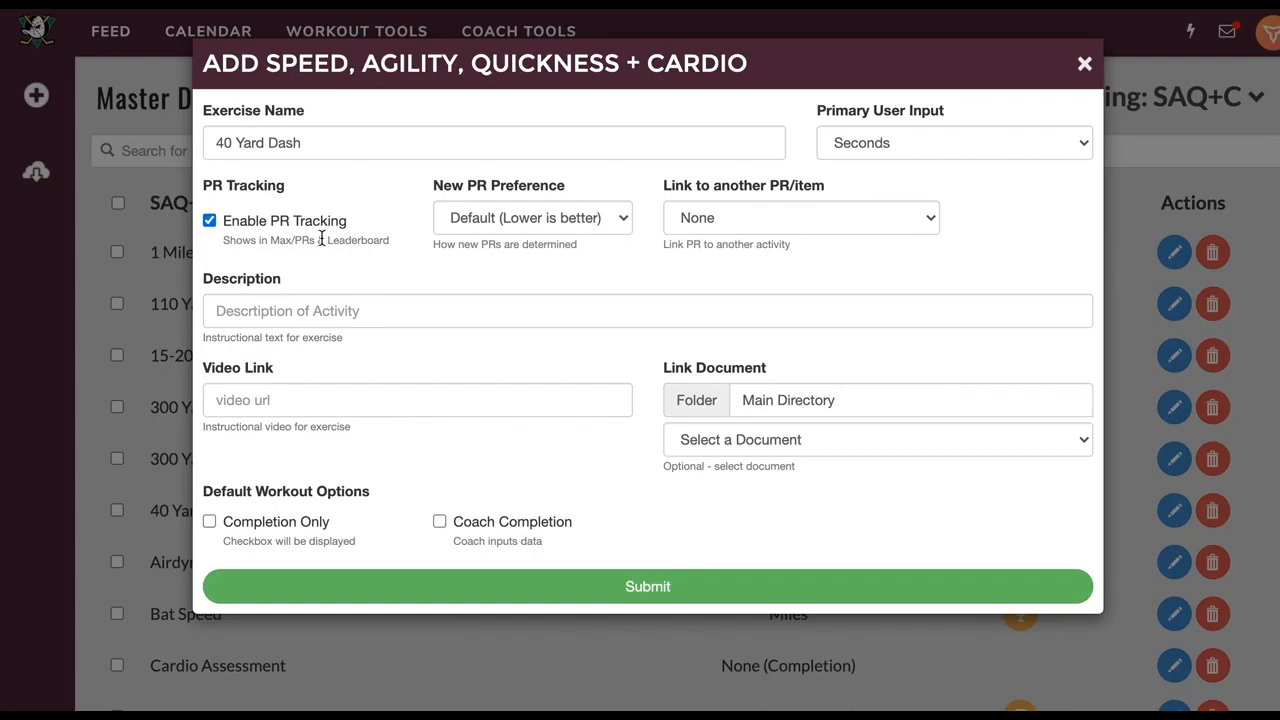
left_click(486, 222)
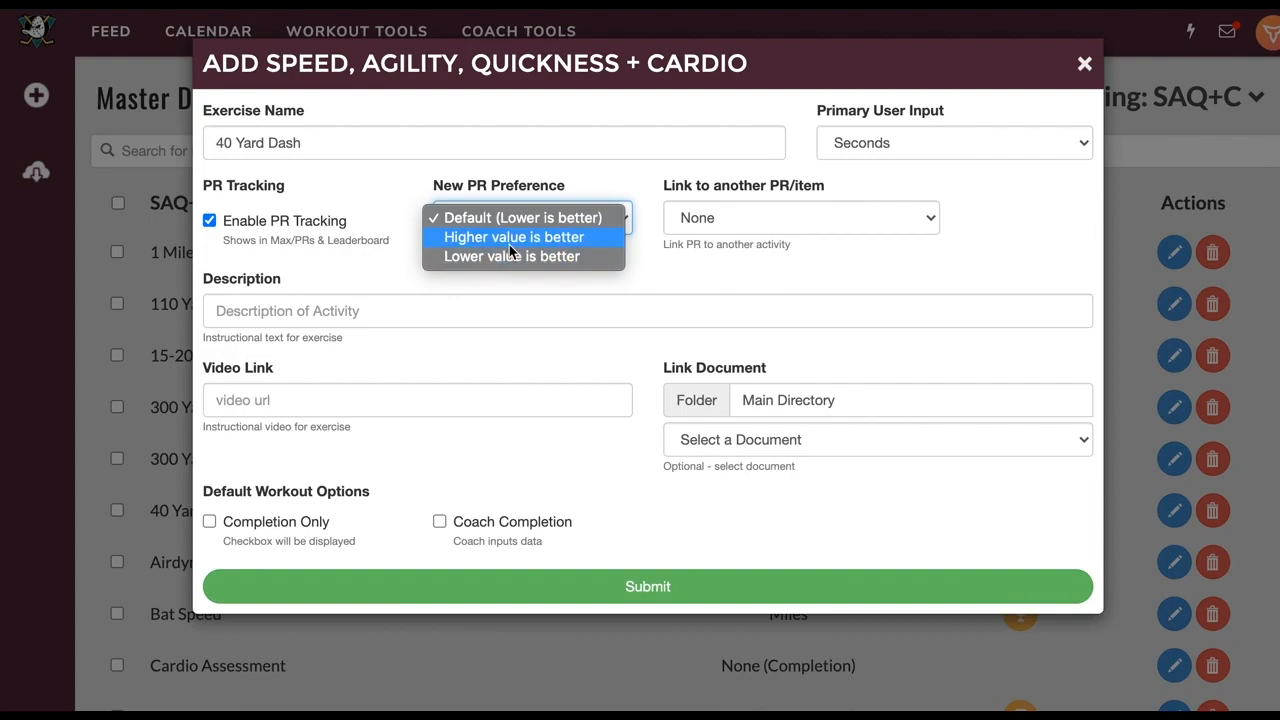
left_click(504, 258)
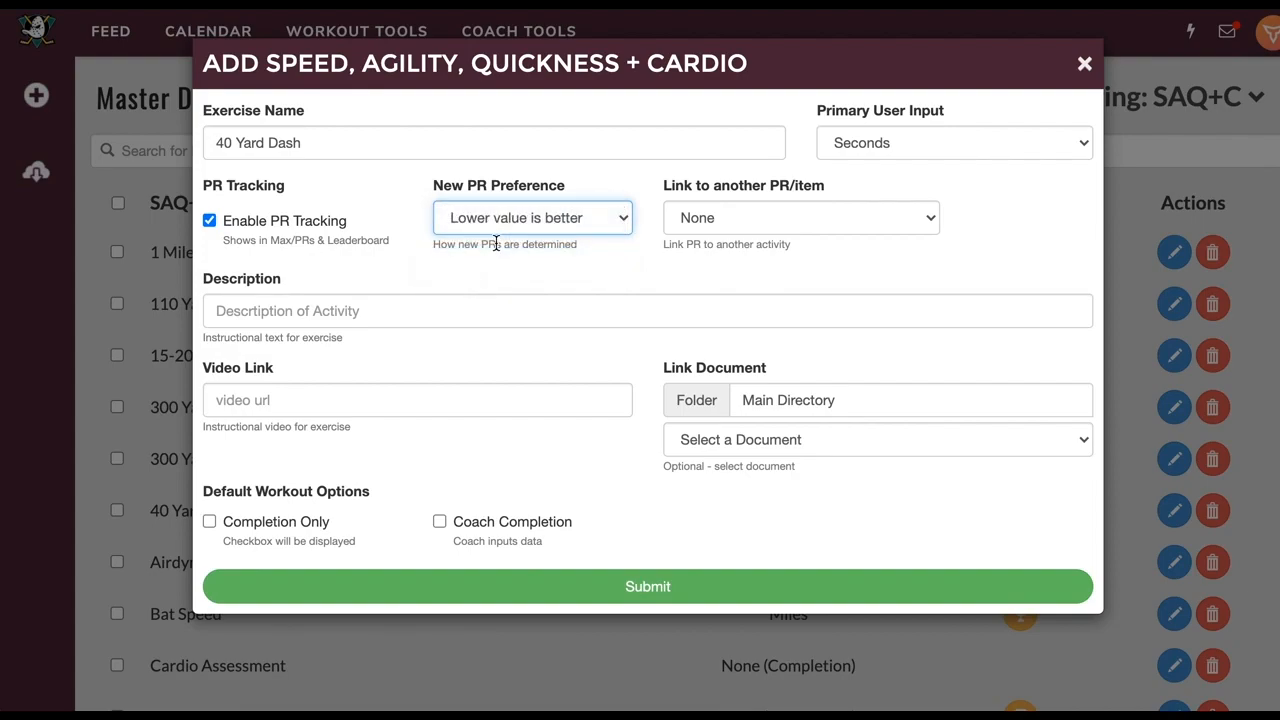
triple_click(406, 143)
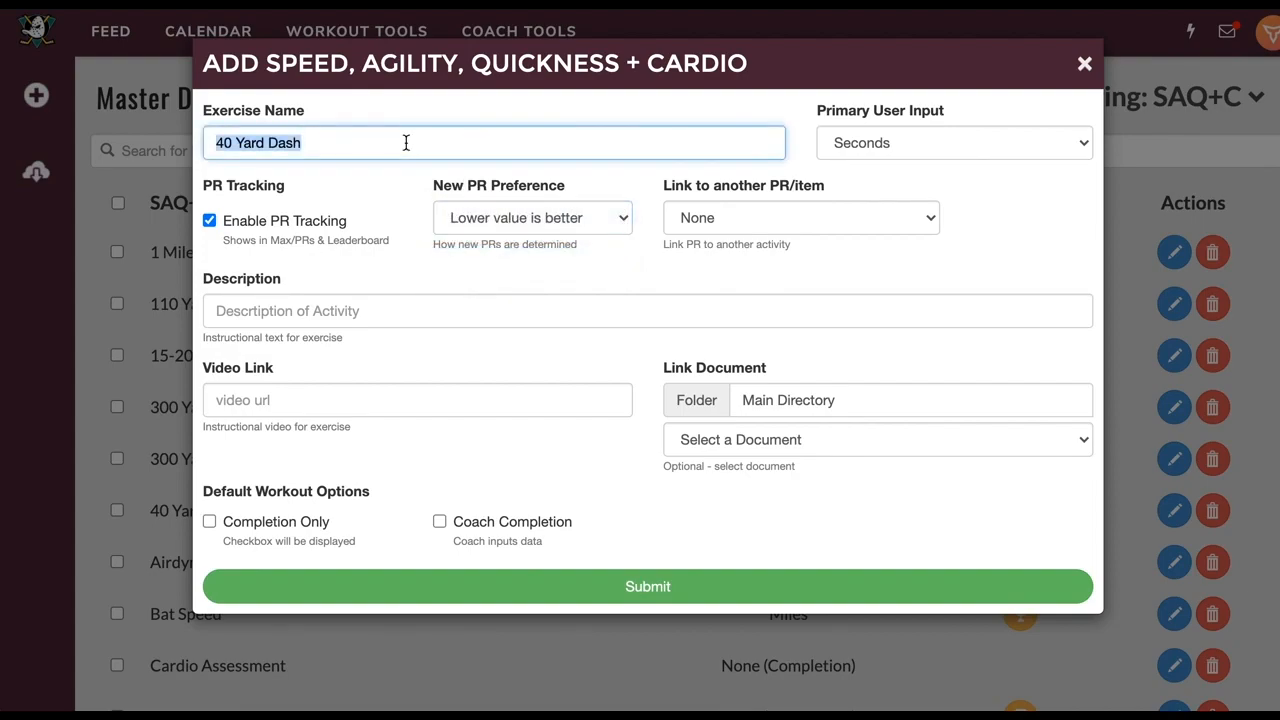
Rename the exercise 'Vertical Jump', measured in Inches, with 'Higher value is better' for PRs
type("V")
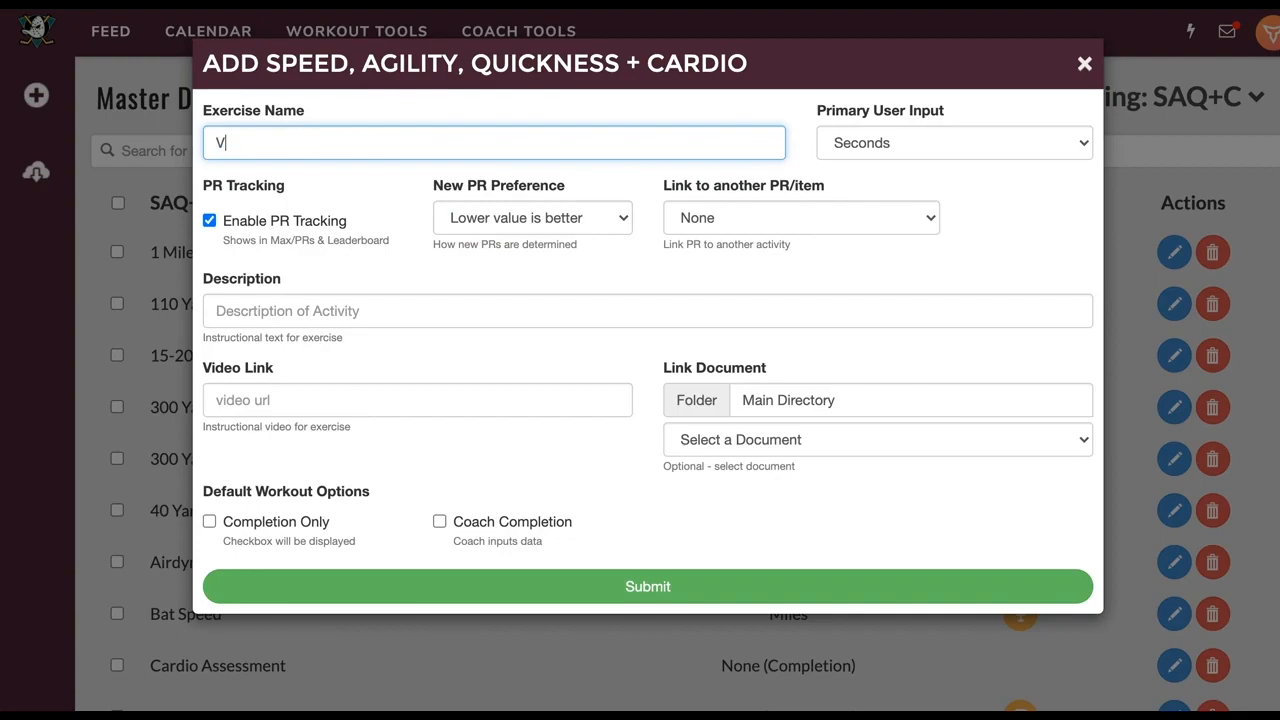
type("ertical Jump")
left_click(880, 145)
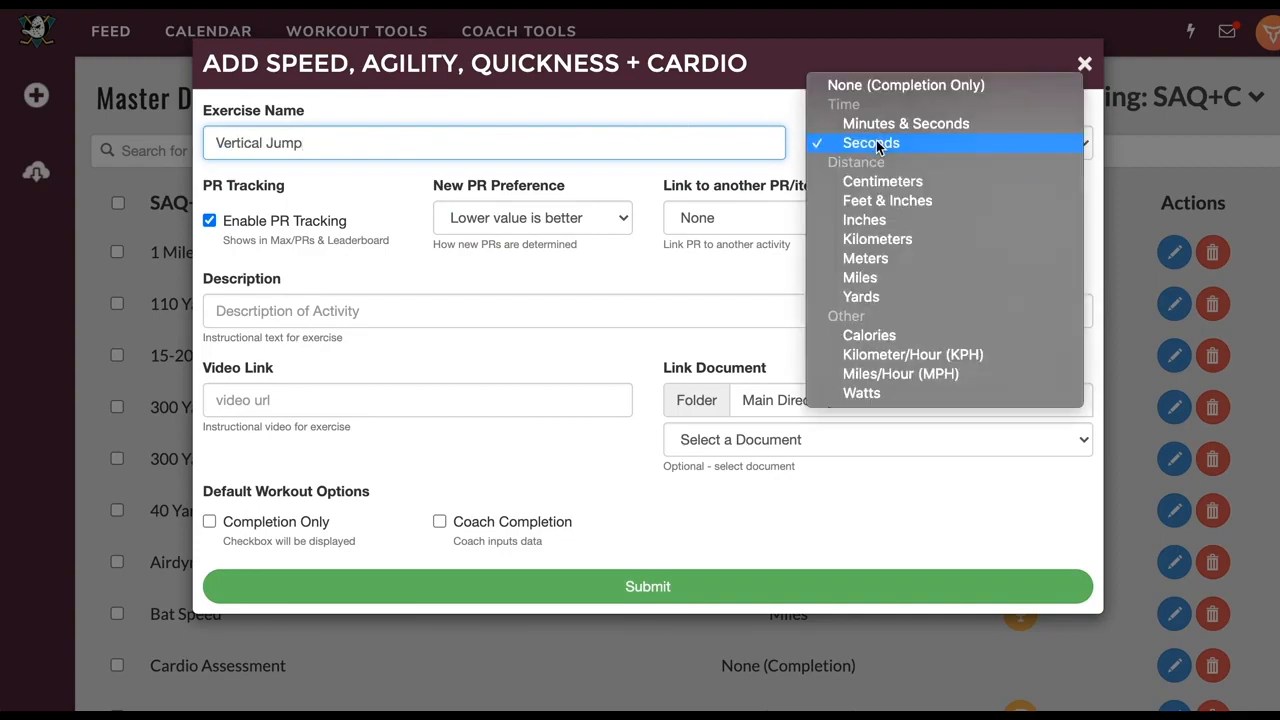
left_click(862, 219)
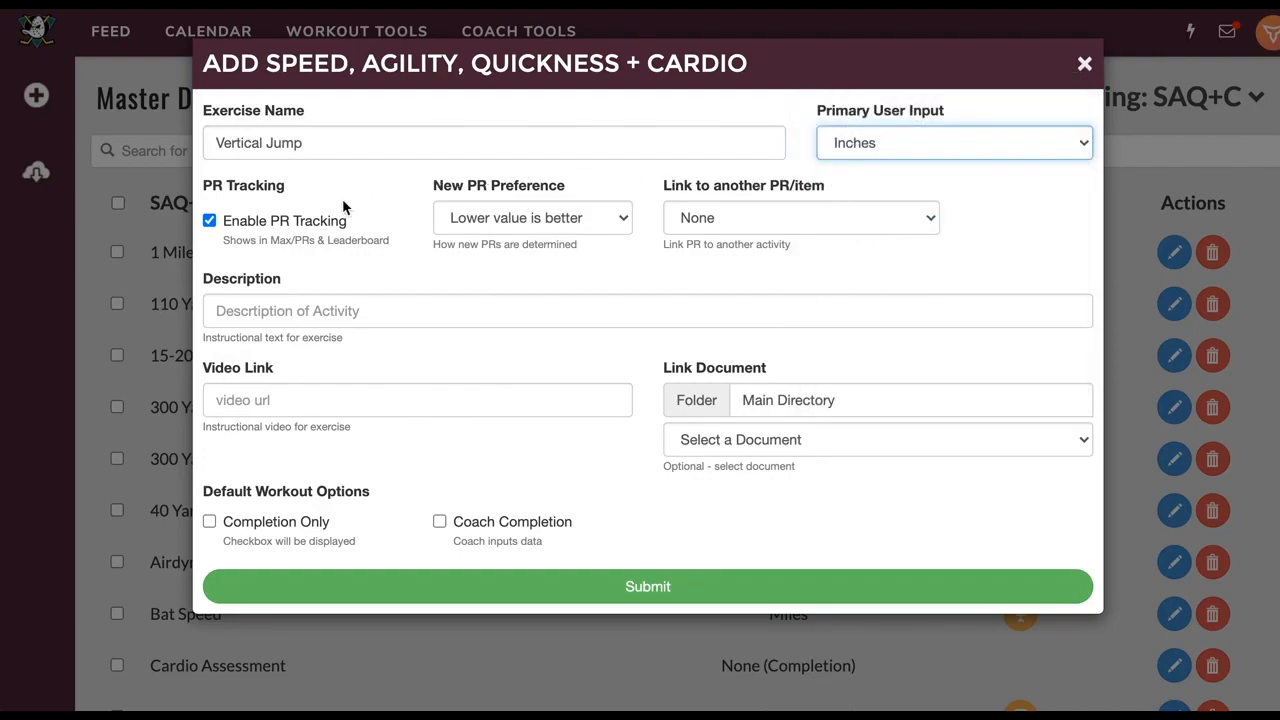
left_click(490, 220)
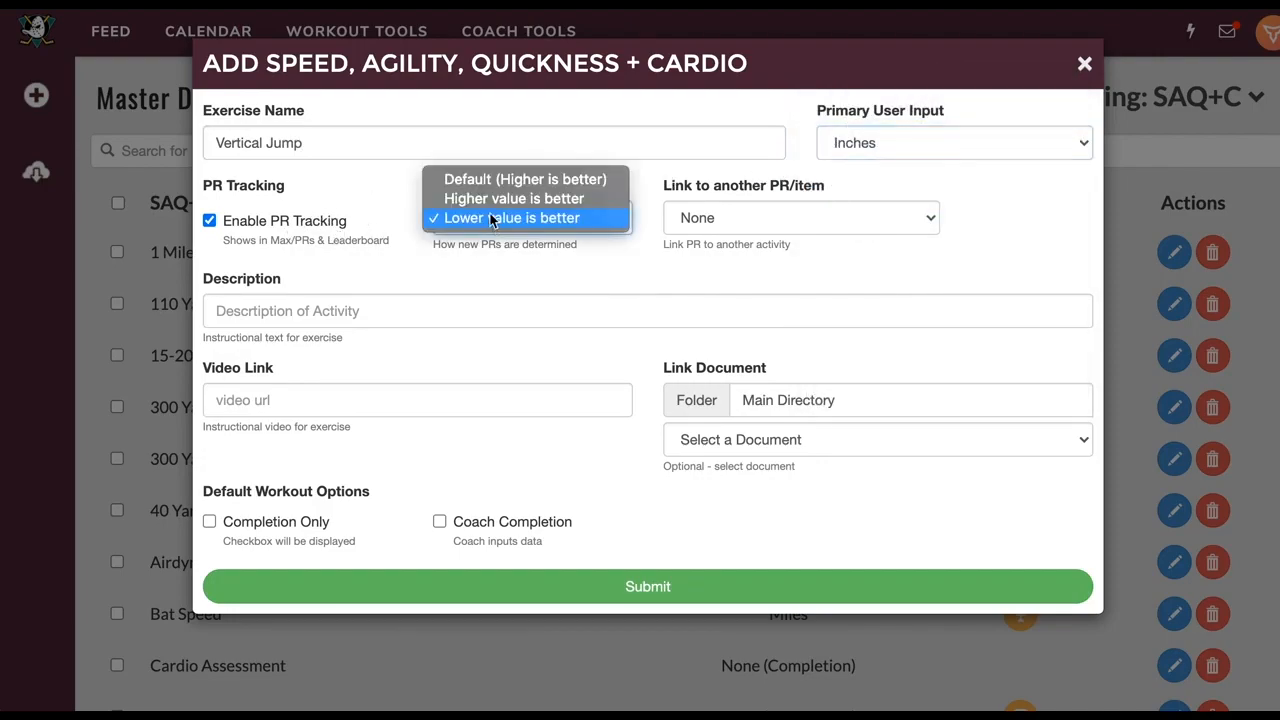
left_click(490, 199)
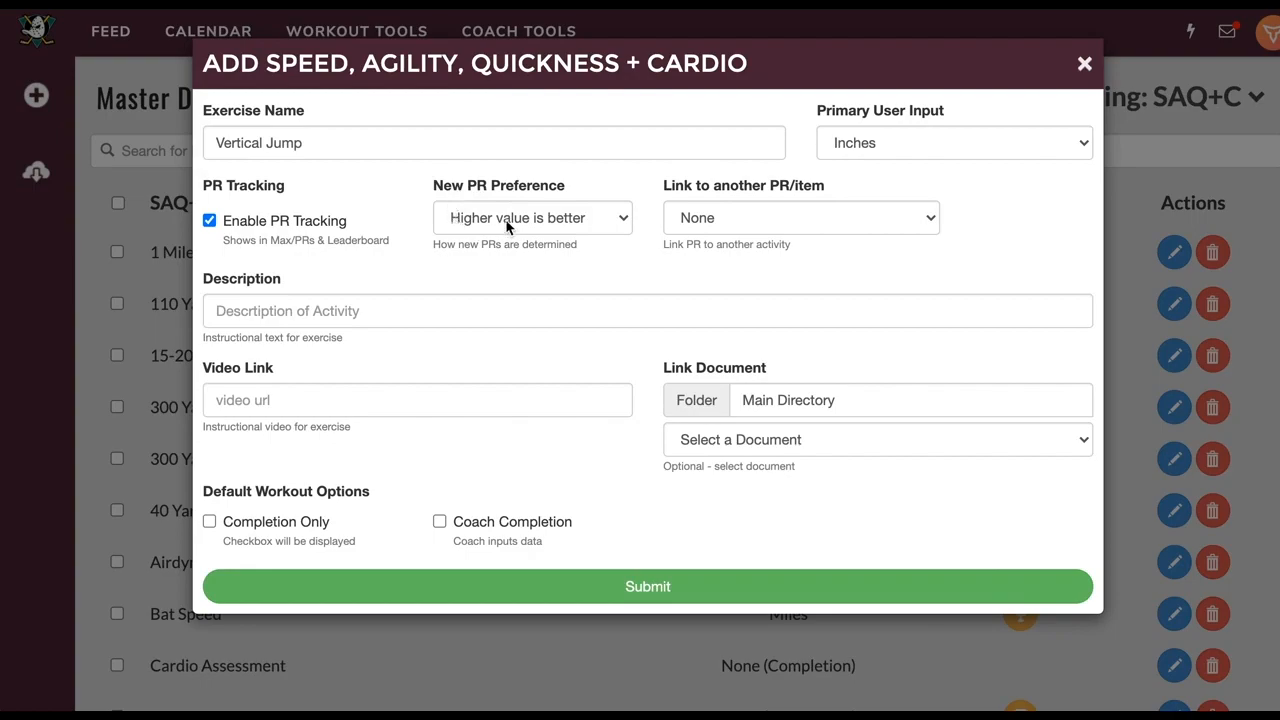
Rename the exercise '20-Minute Airdyne' and set Calories as the primary user input
triple_click(334, 145)
key("BackSpace")
type("Airdyne")
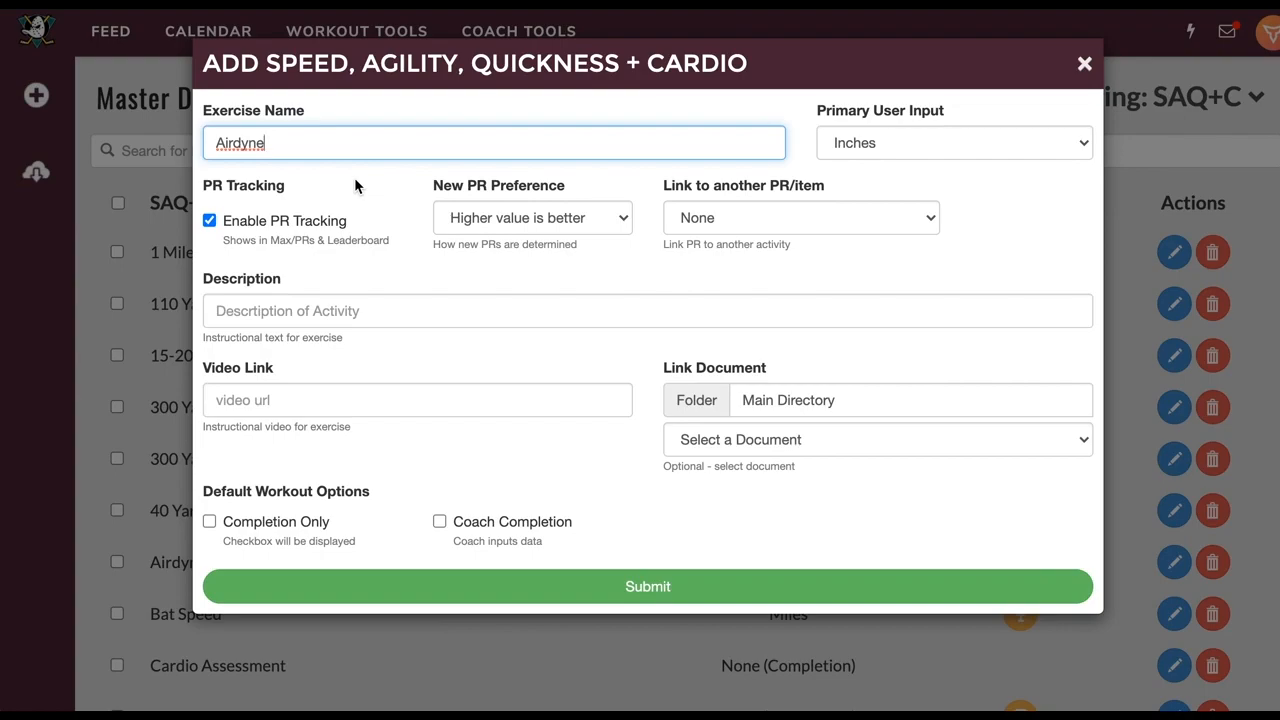
left_click(354, 177)
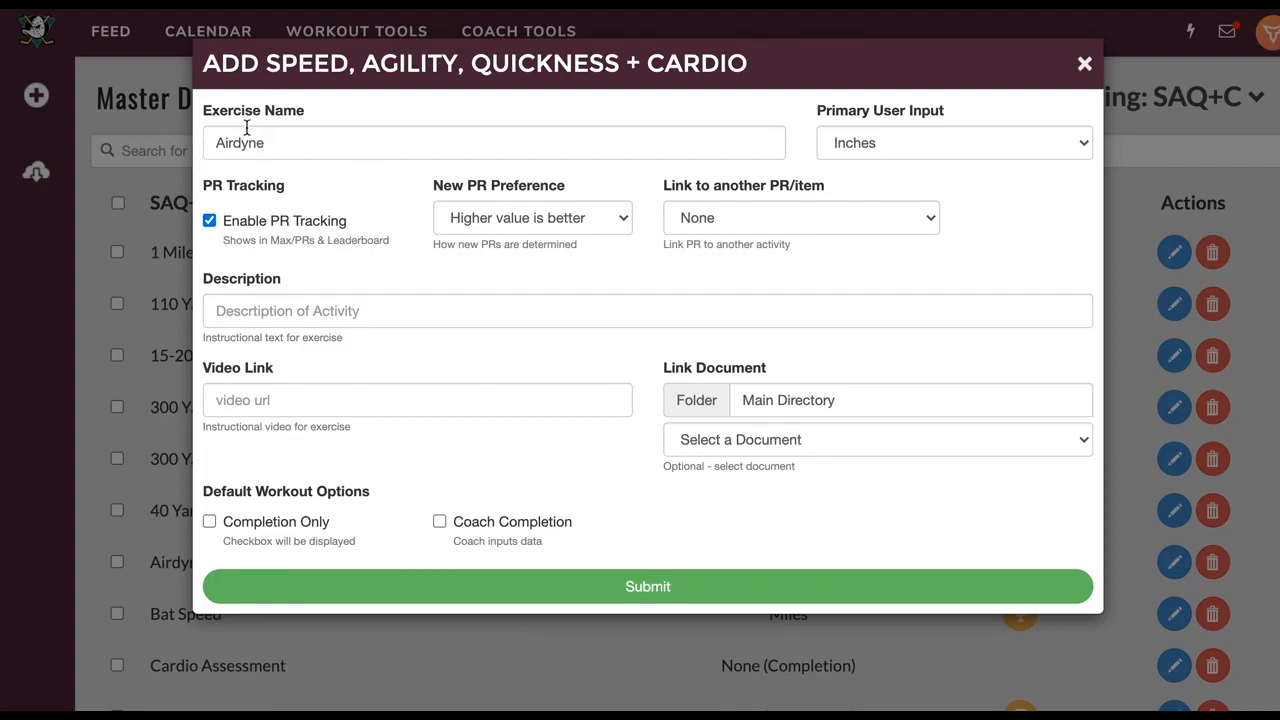
left_click(216, 143)
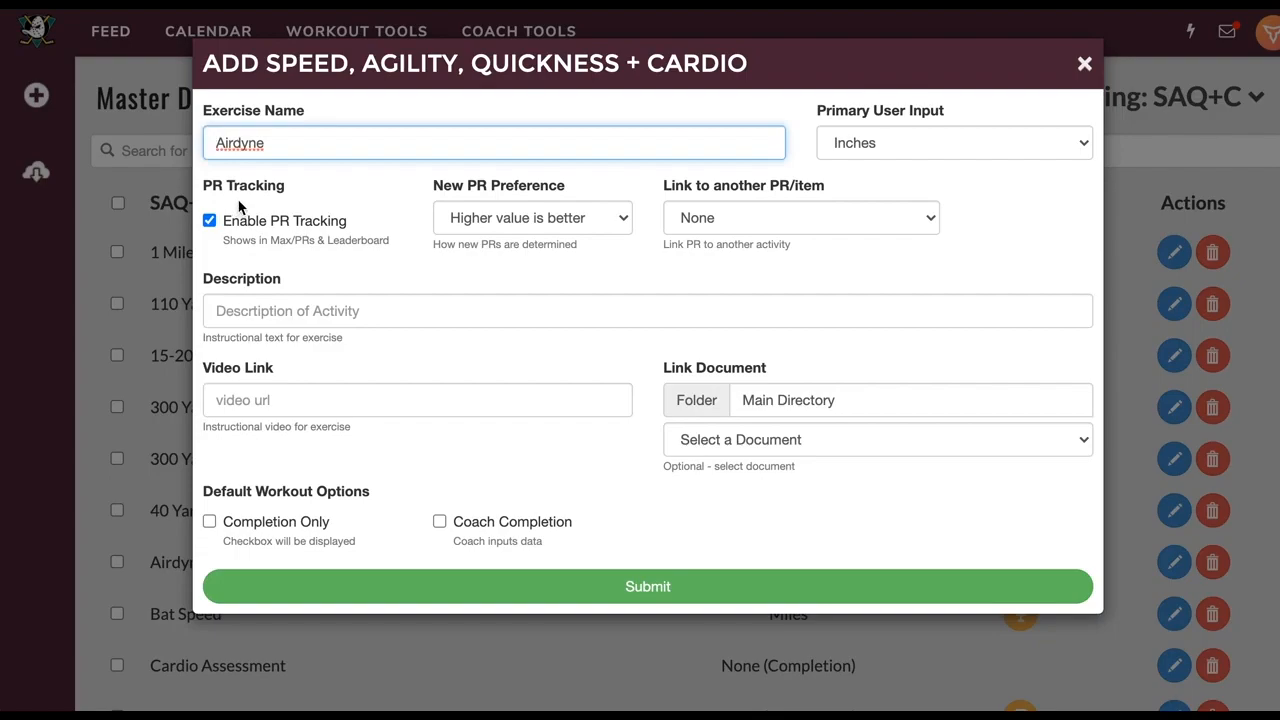
type("20-Minute")
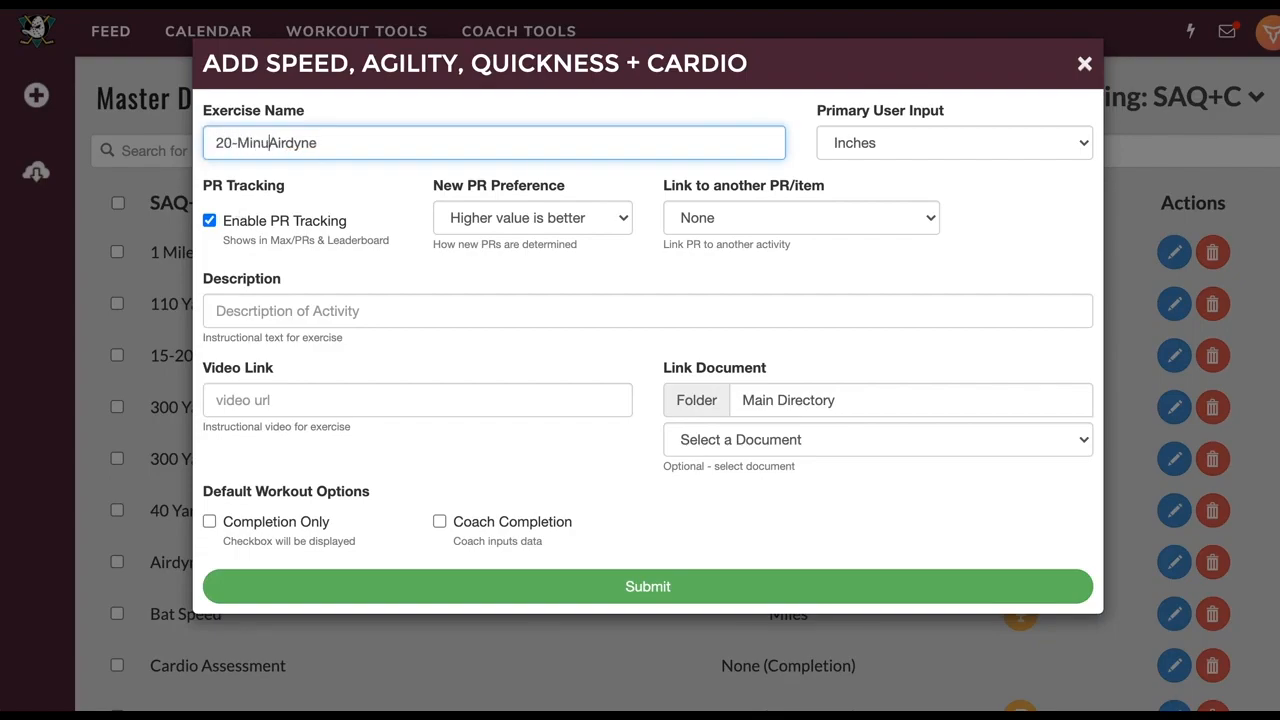
left_click(877, 147)
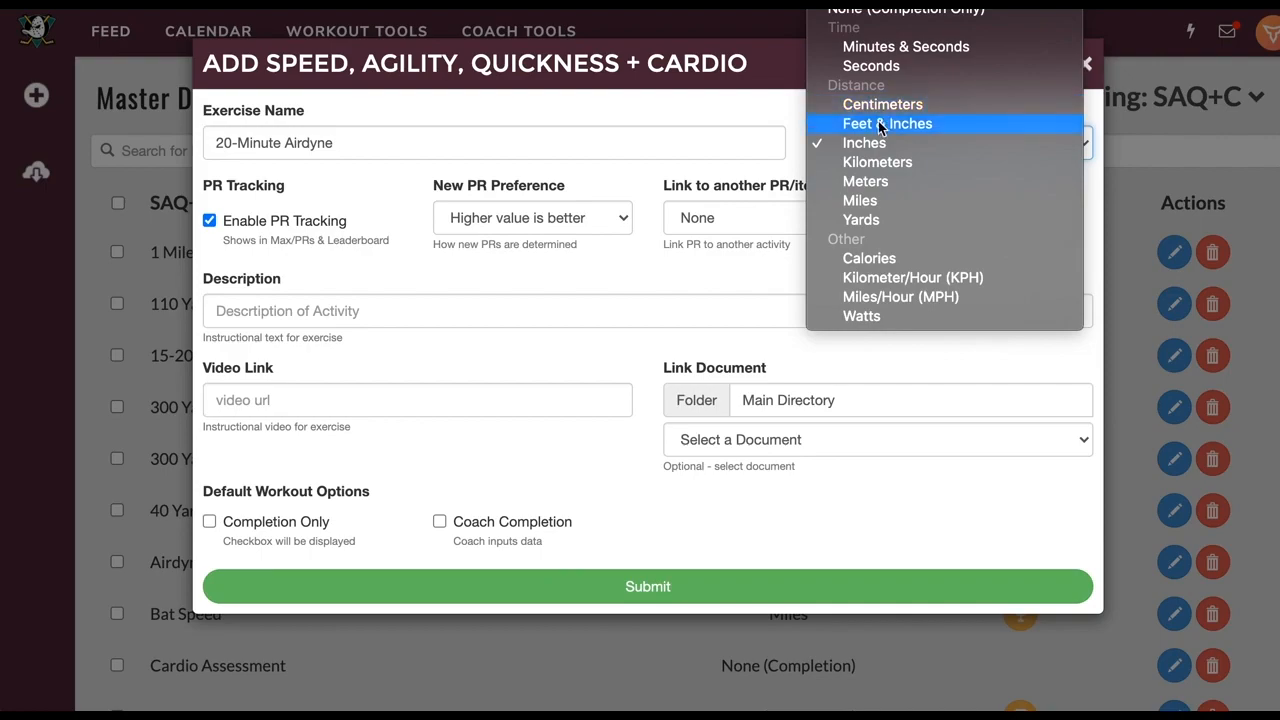
left_click(880, 260)
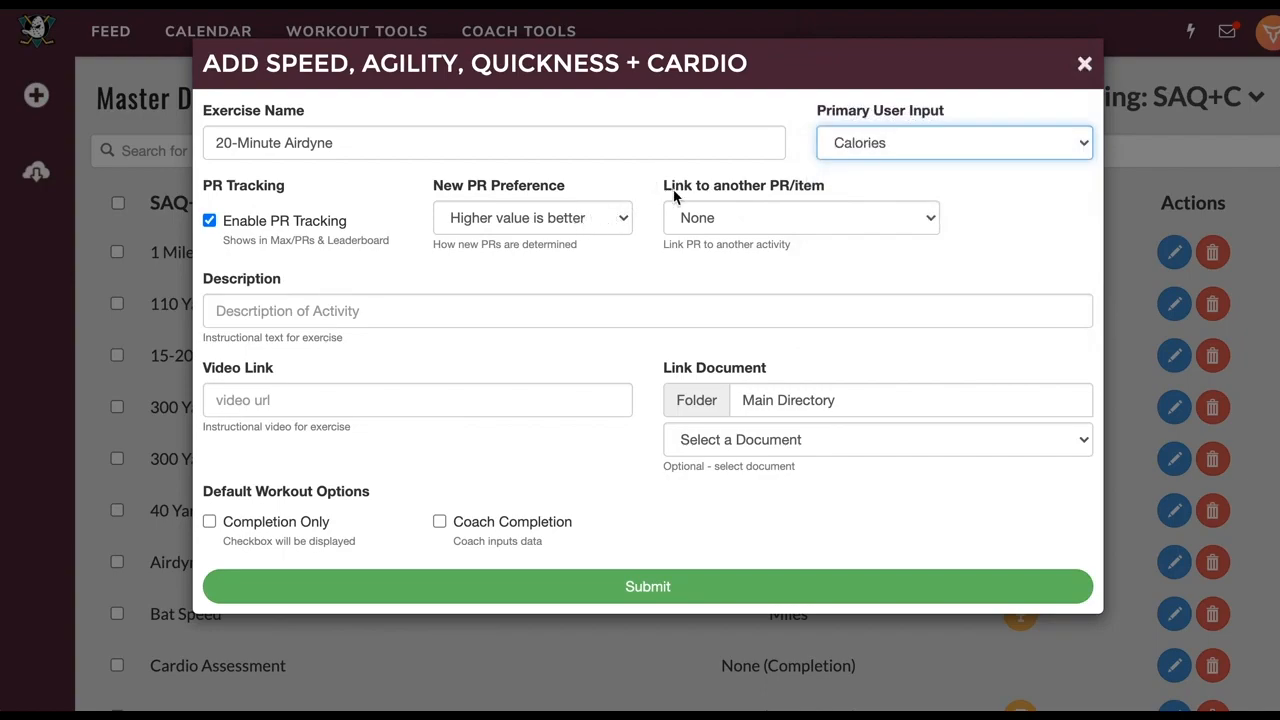
Change the exercise name from '20-Minute Airdyne' to '20-Cal Airdyne'
left_click(371, 162)
double_click(260, 144)
type("Ca")
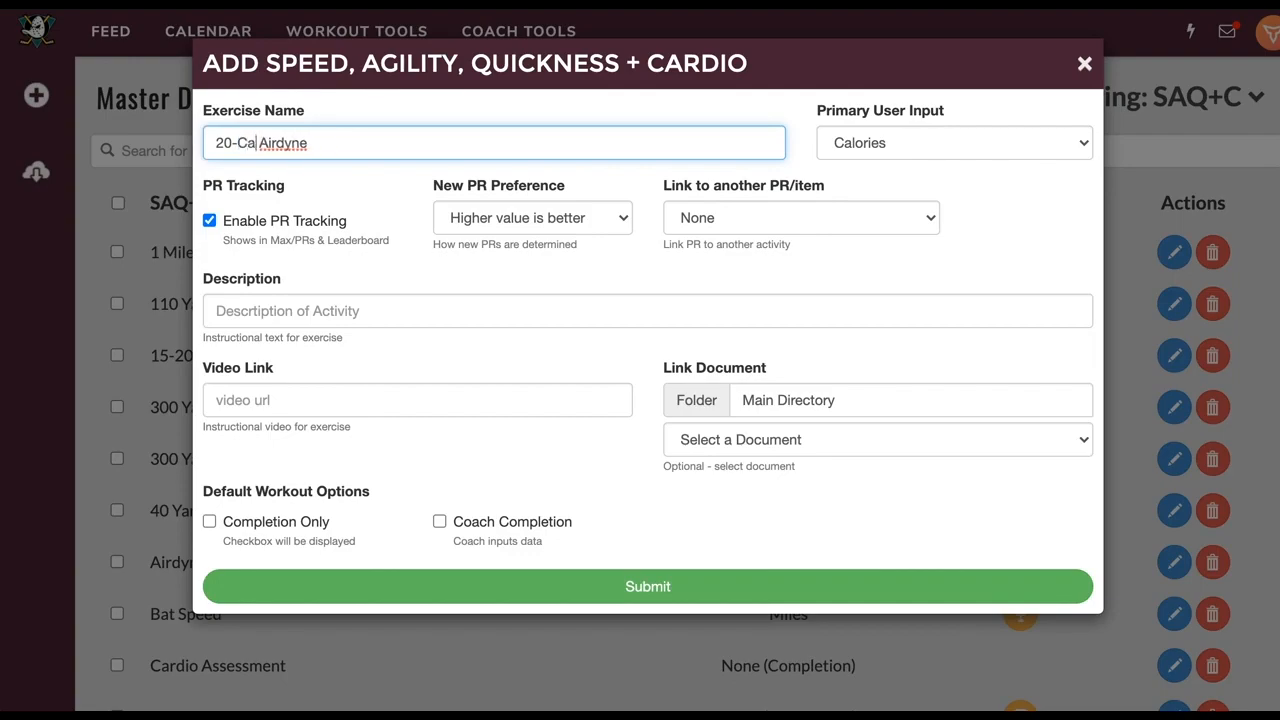
type("l")
left_click_drag(215, 143, 254, 143)
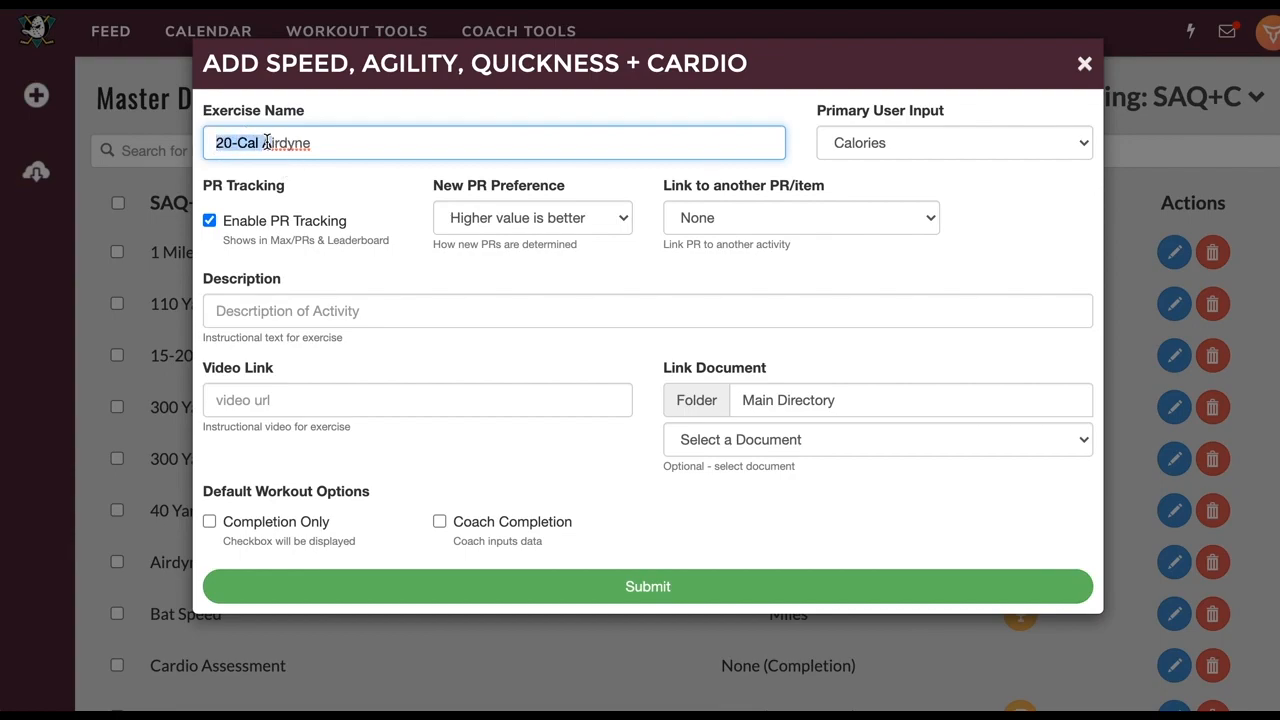
left_click(347, 183)
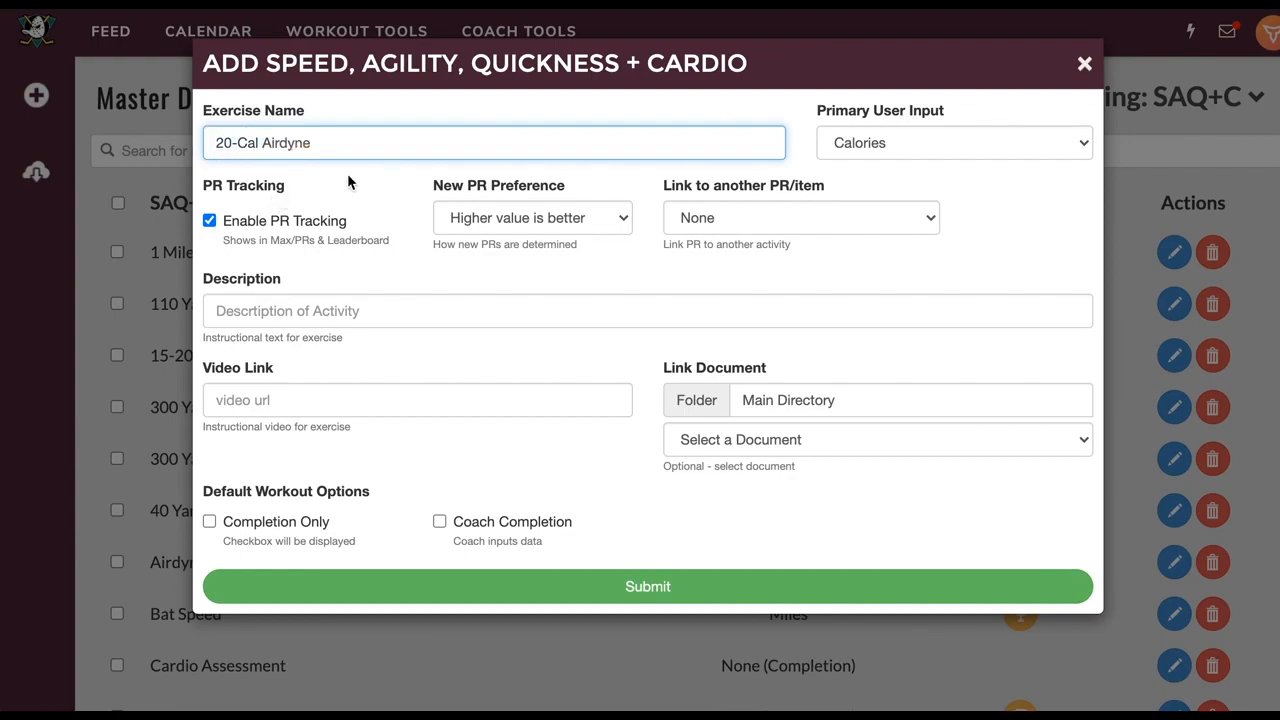
Set the primary input to Minutes & Seconds with 'Lower value is better' for PRs
left_click(907, 140)
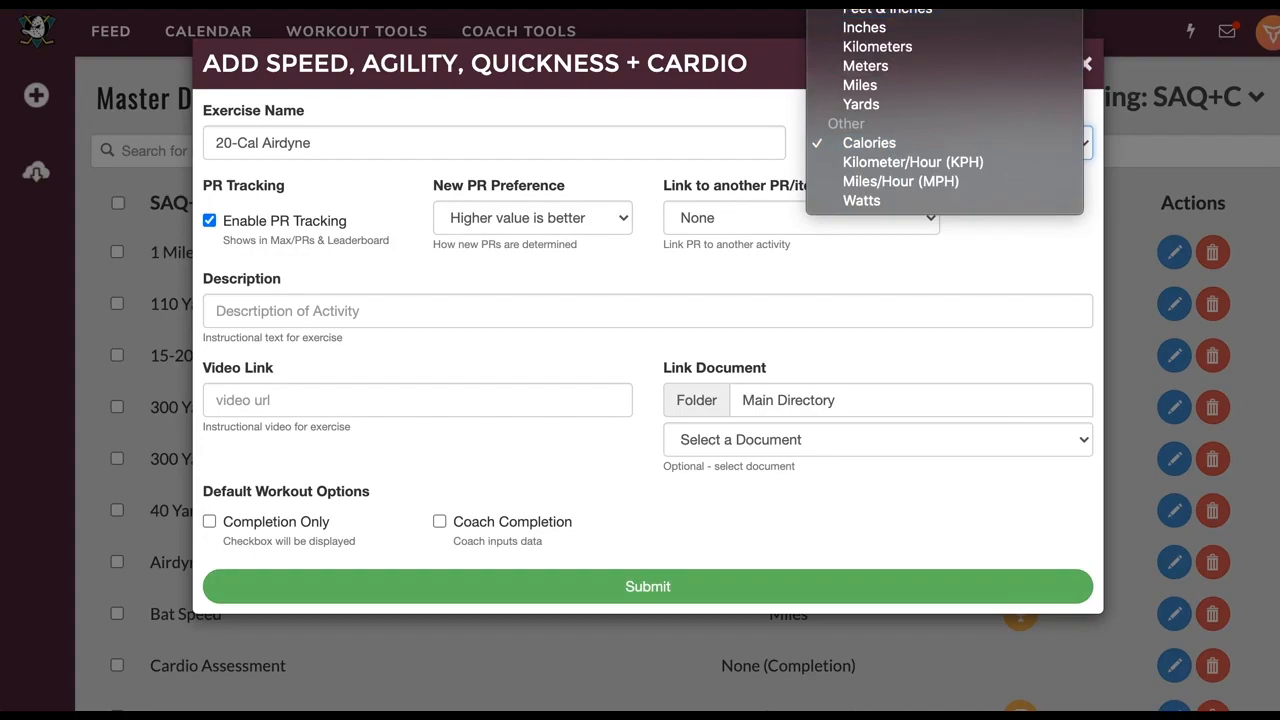
left_click(880, 6)
left_click(637, 189)
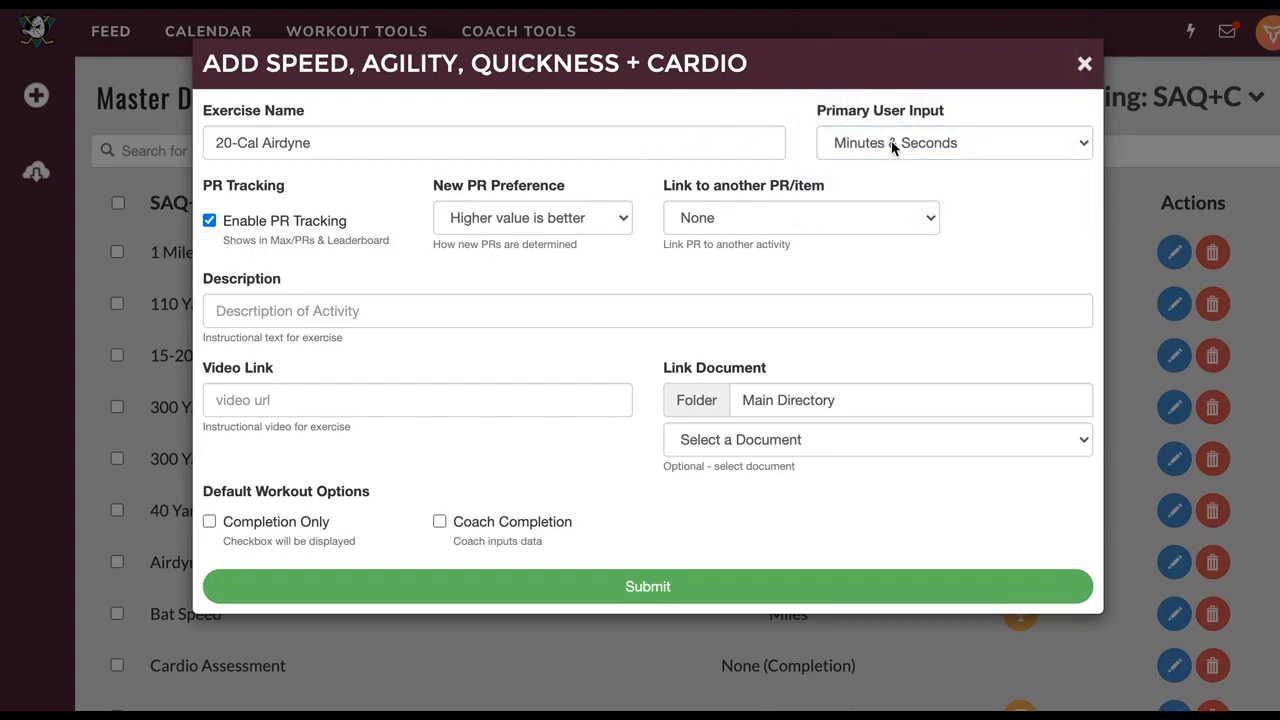
left_click(539, 226)
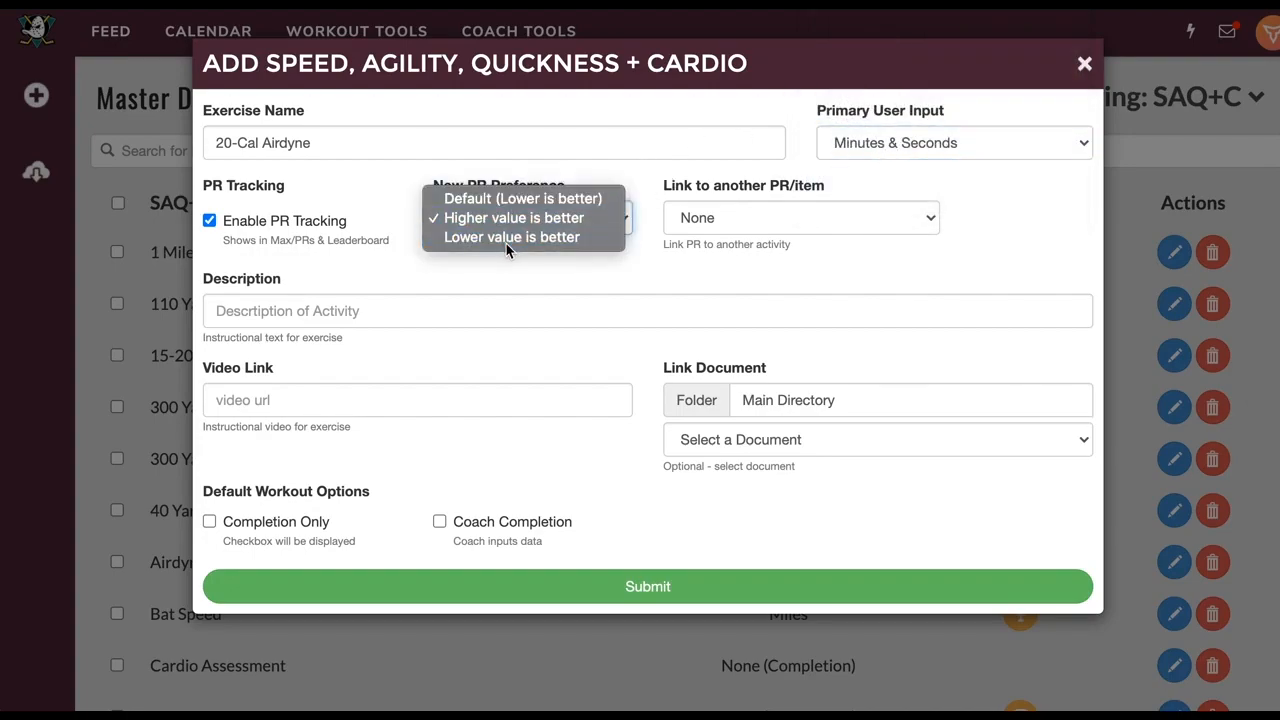
left_click(506, 243)
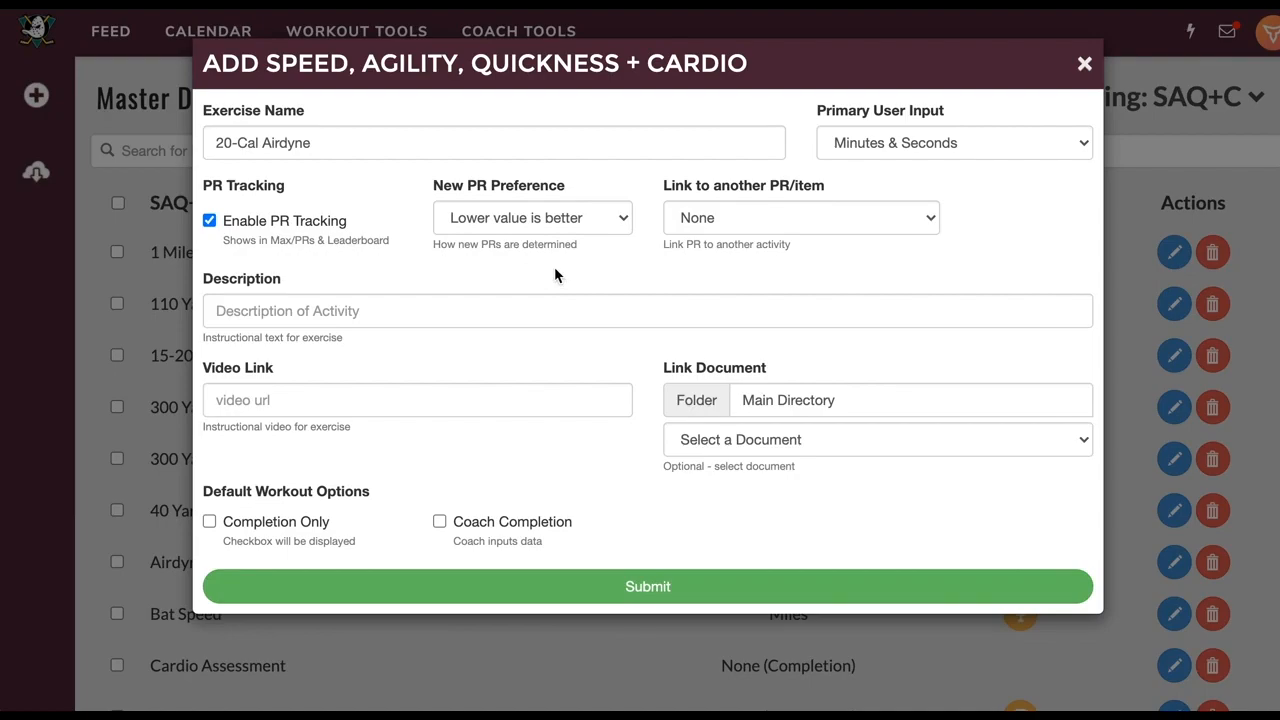
Close the exercise form, open the Baseball calendar, and start adding an exercise to June 15
left_click(1087, 68)
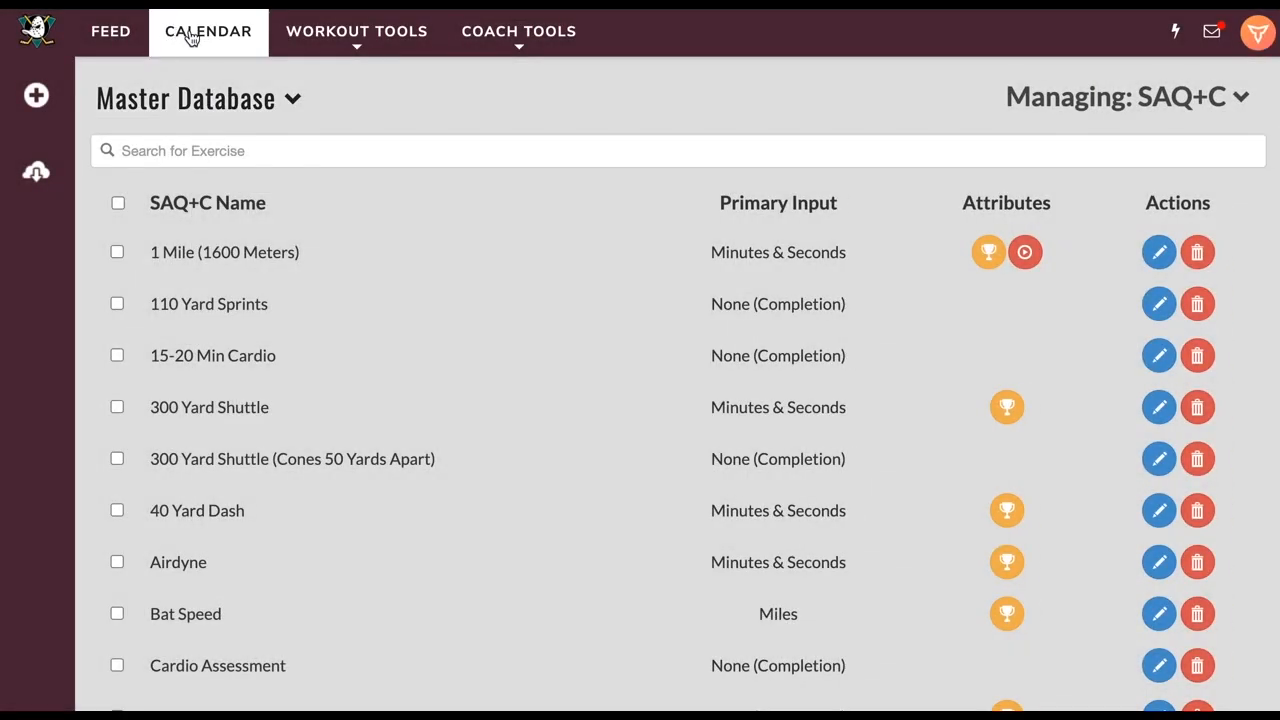
left_click(192, 38)
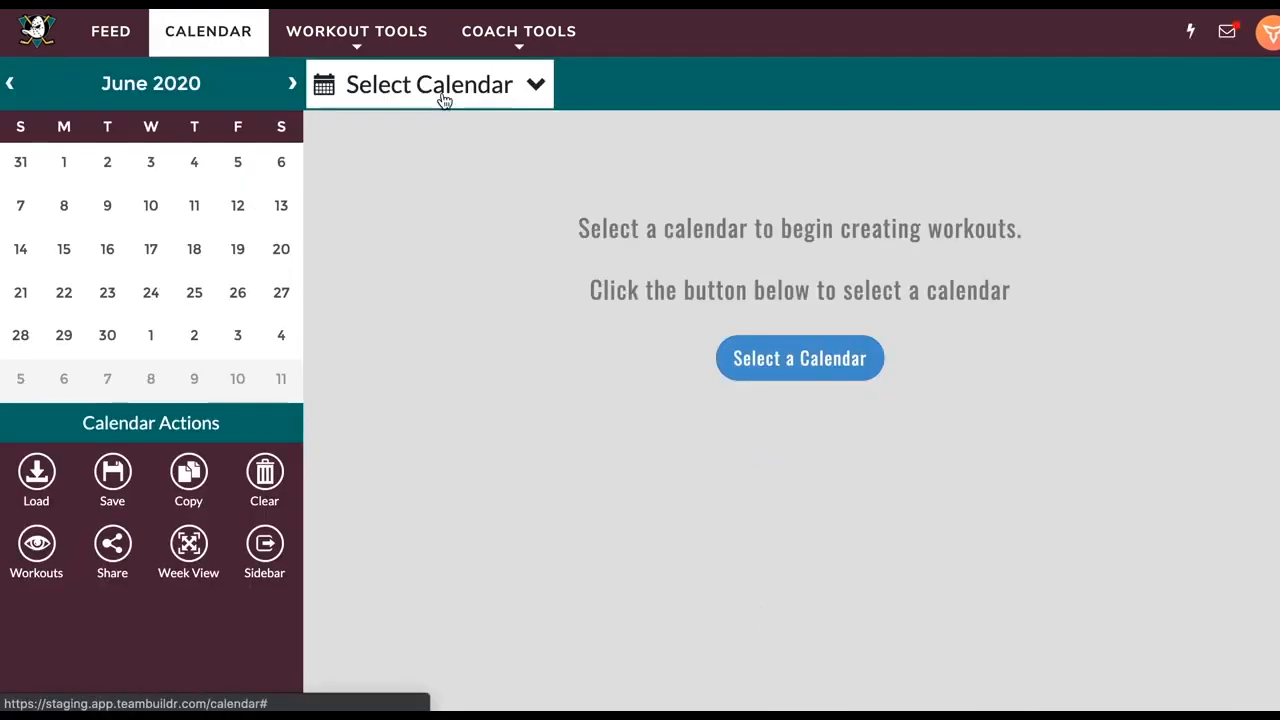
left_click(444, 100)
left_click(420, 203)
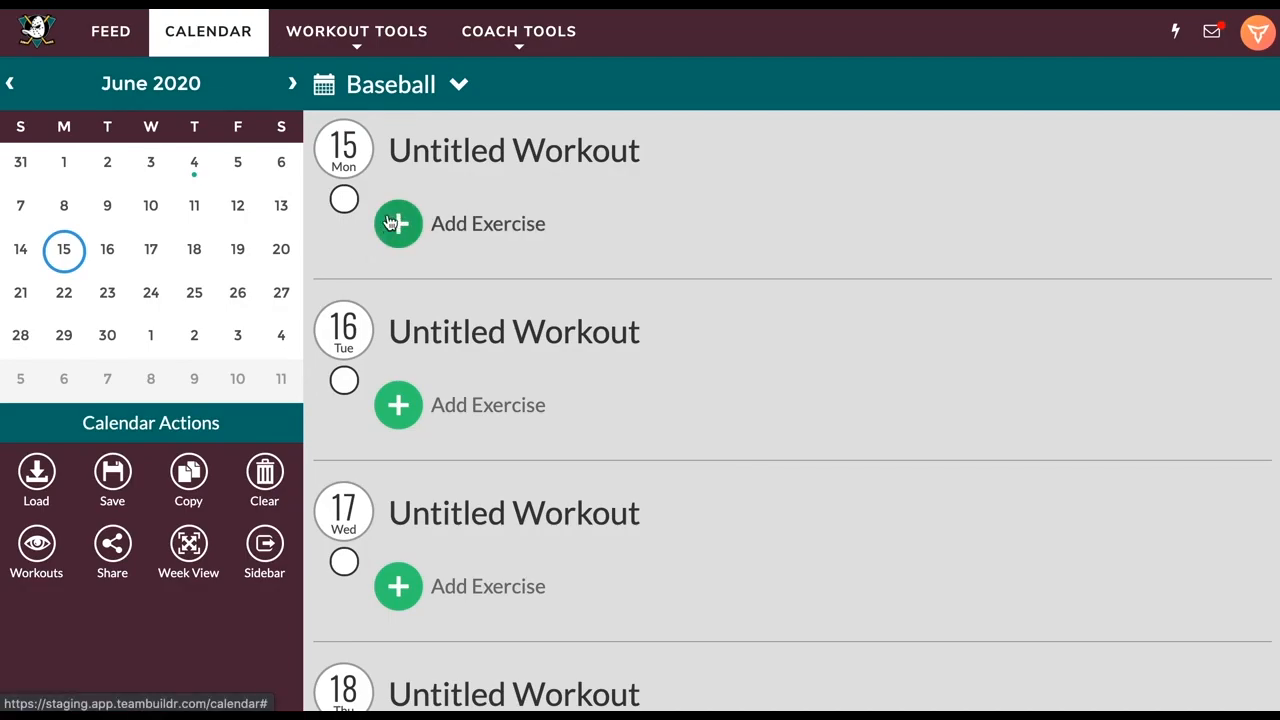
left_click(391, 223)
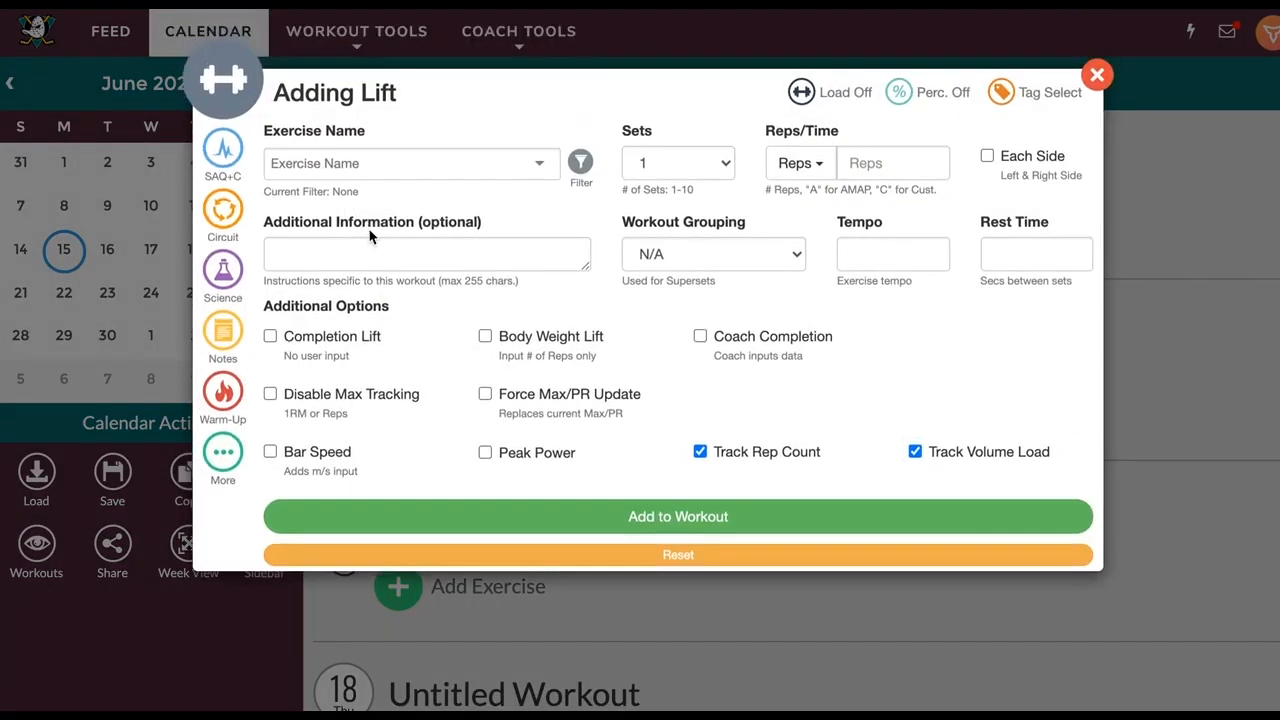
Choose Sprint as the SAQ+C exercise with 3 sets
left_click(218, 148)
left_click(352, 163)
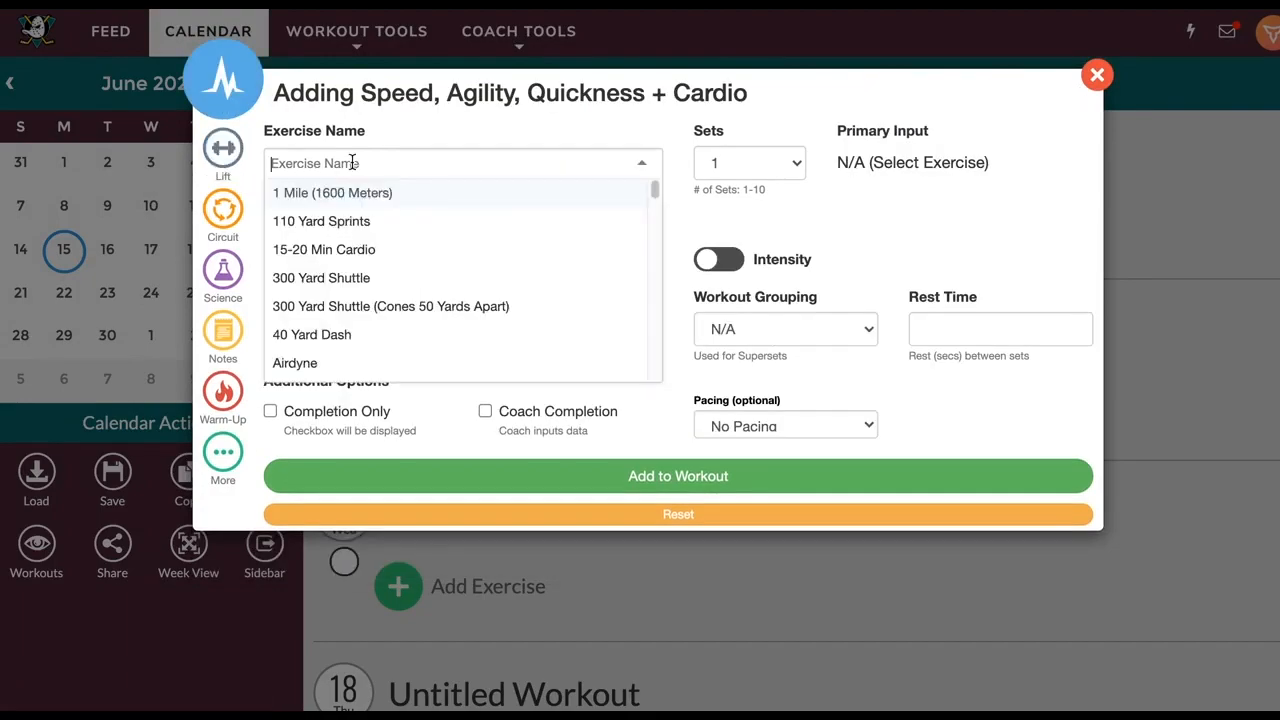
type("sprint")
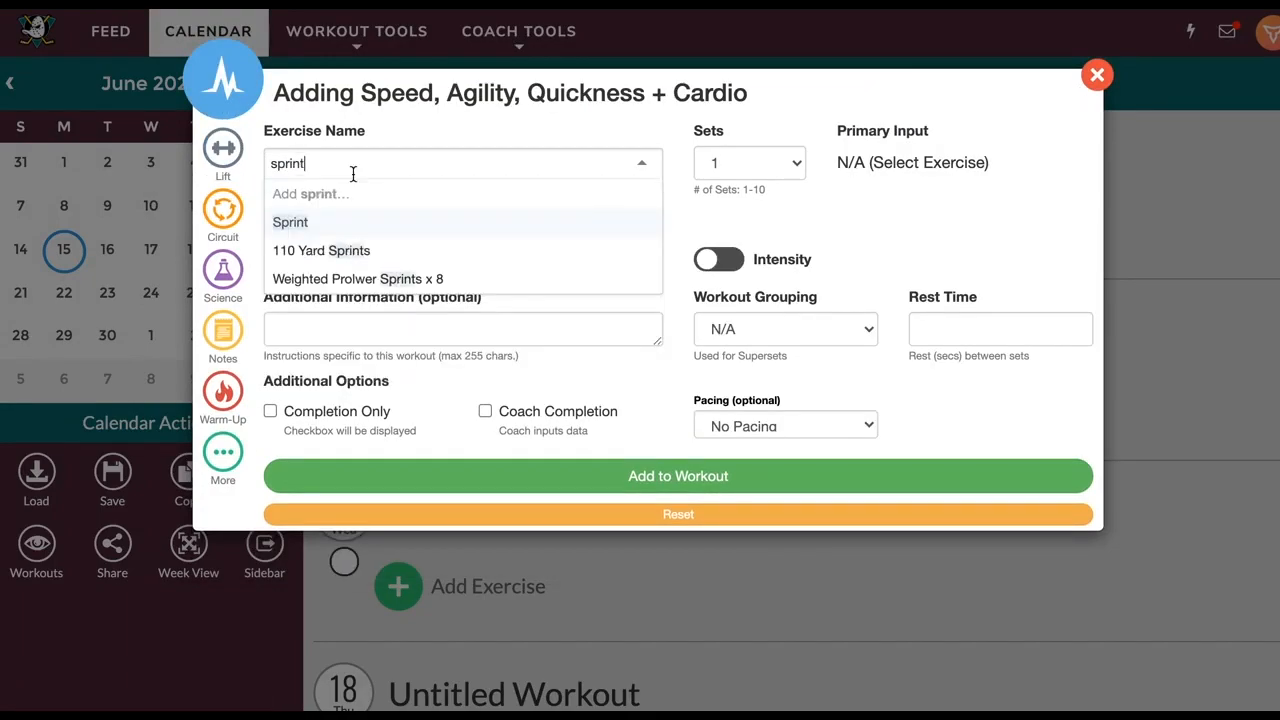
left_click(290, 222)
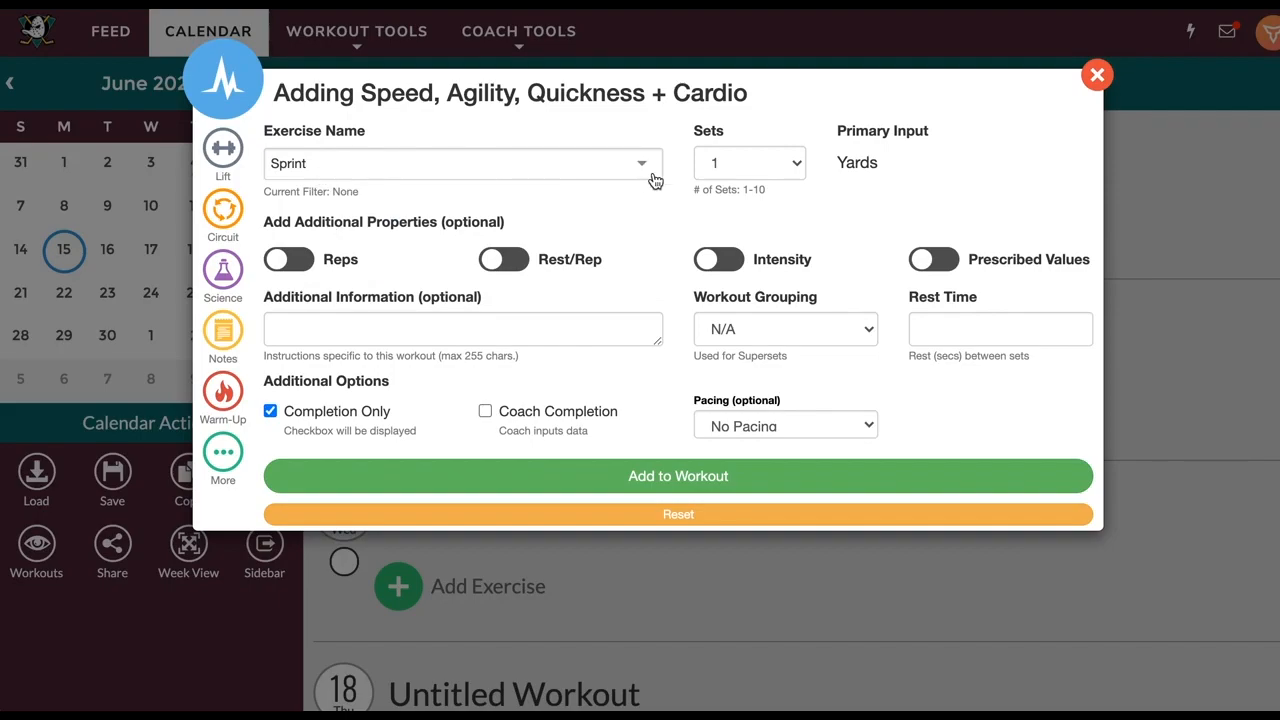
left_click(749, 162)
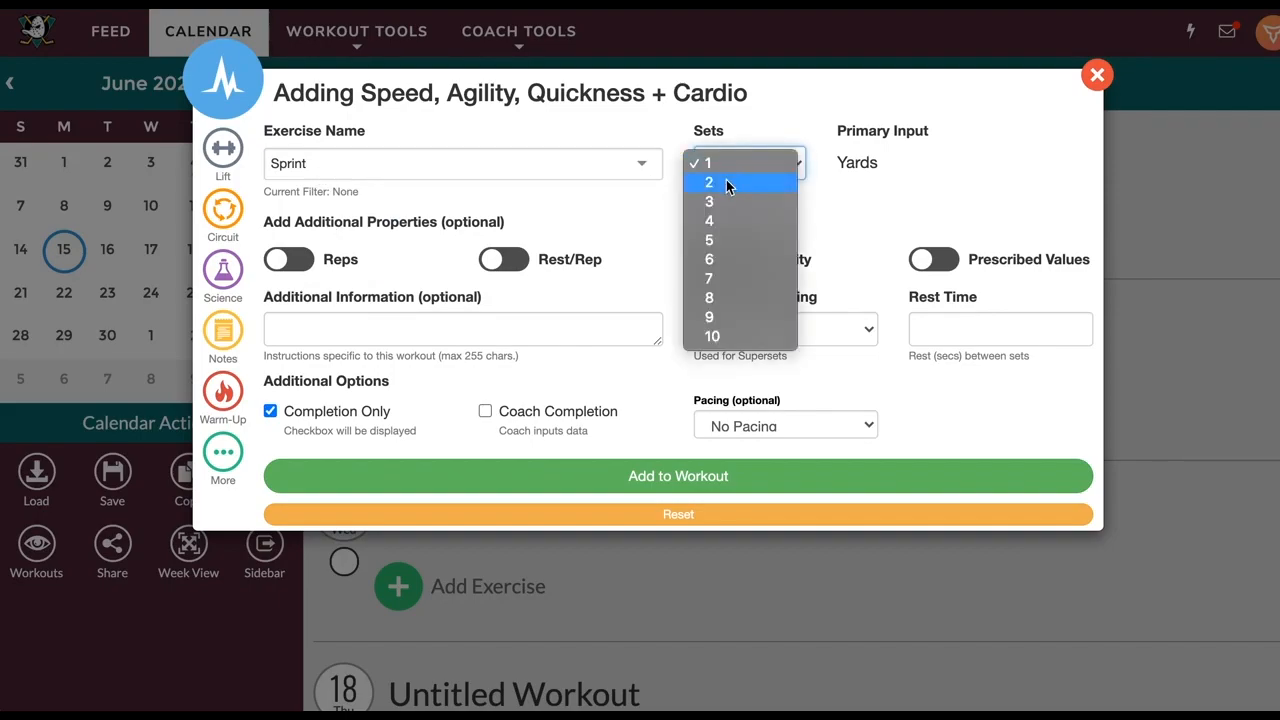
left_click(717, 203)
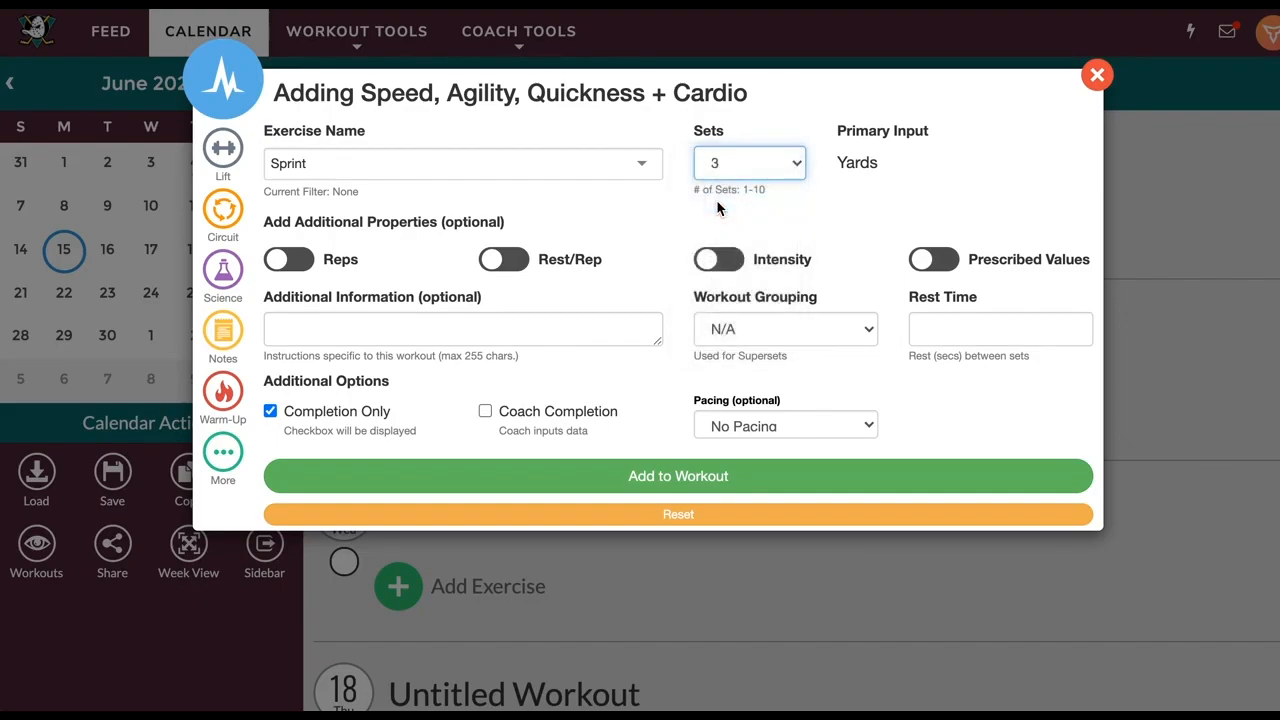
Turn on 2 reps per set and 20 seconds rest per rep
left_click(268, 259)
left_click(316, 329)
type("2")
left_click(410, 288)
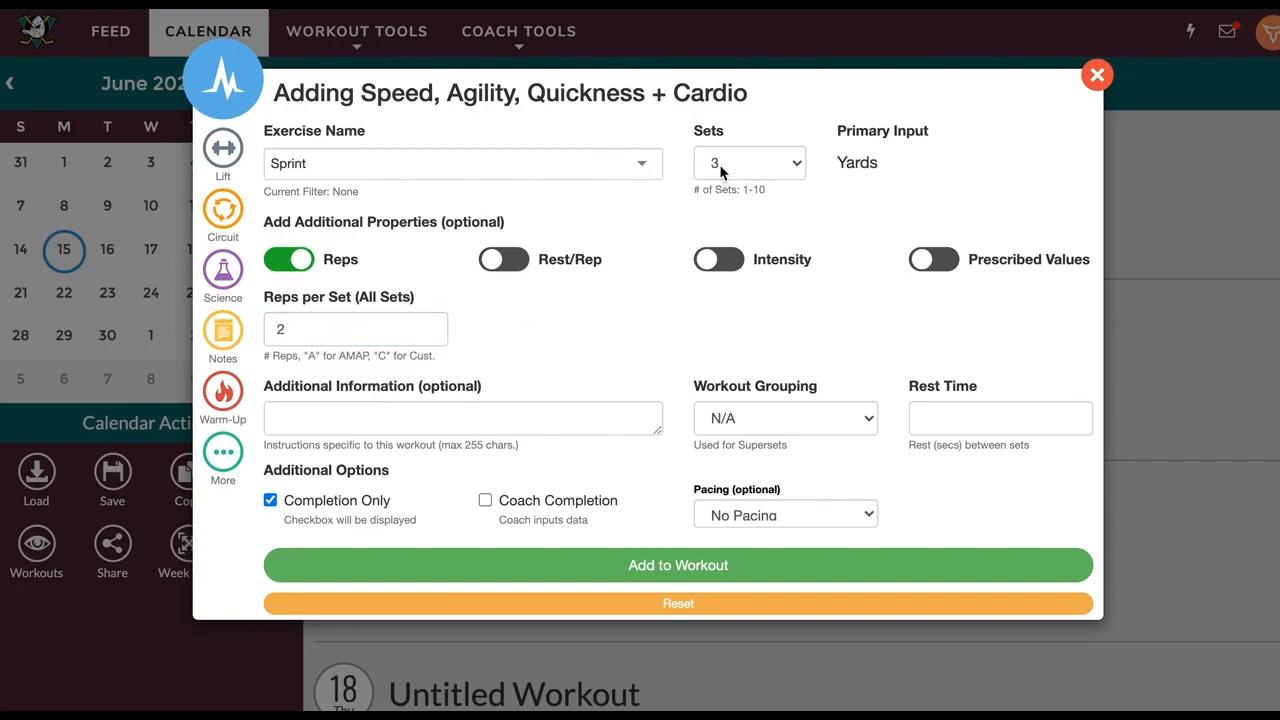
left_click(521, 260)
left_click(356, 418)
type("20")
left_click(418, 395)
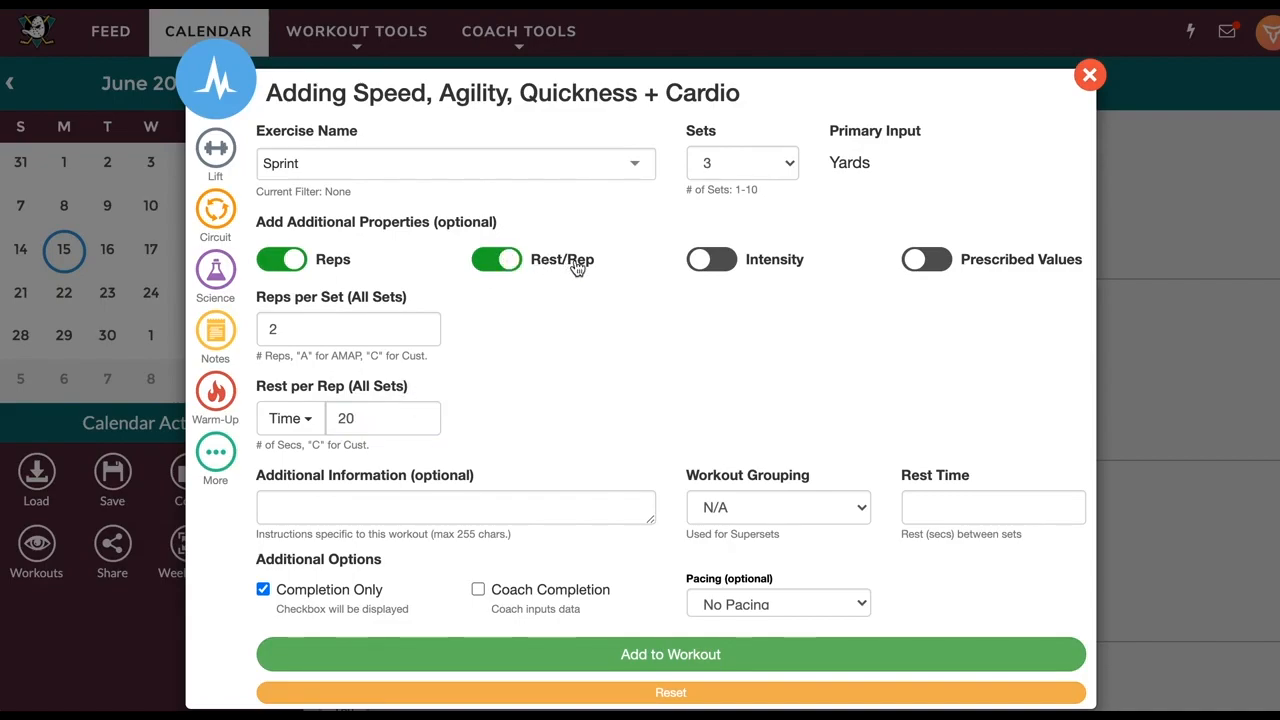
Set the intensity for all sets to 80 percent
left_click(712, 261)
left_click(285, 509)
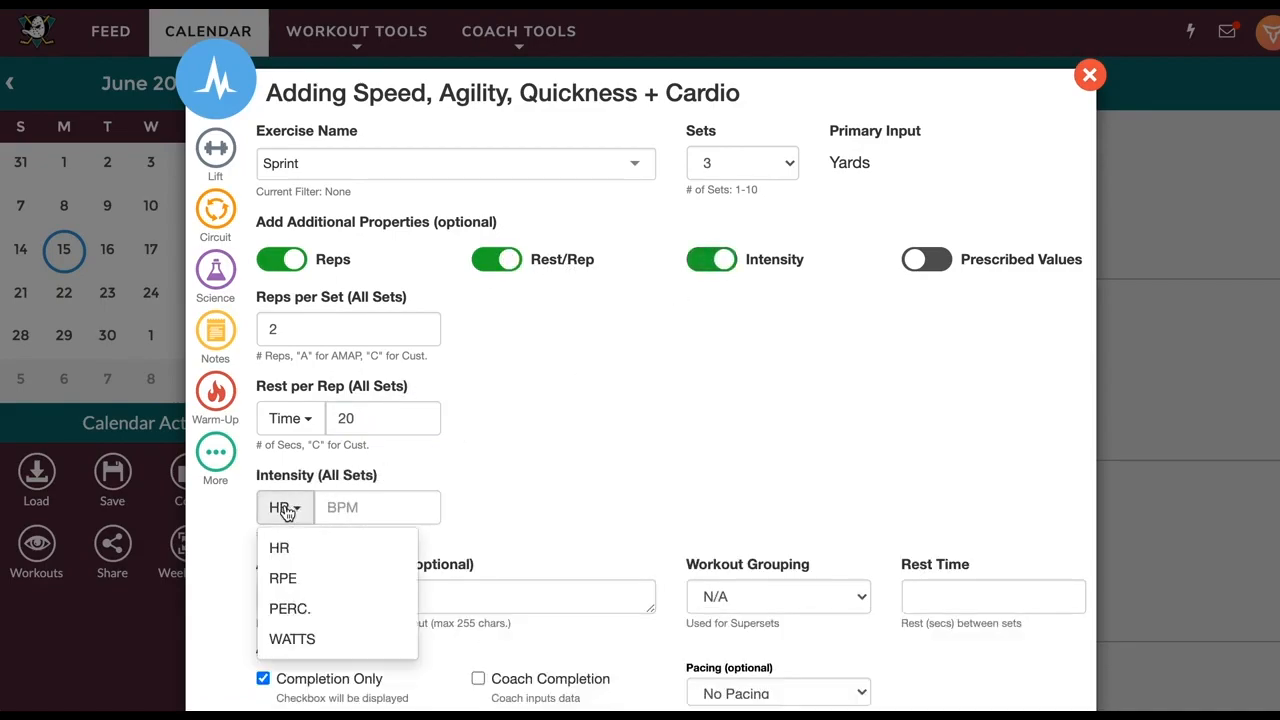
left_click(311, 614)
left_click(368, 508)
type("80")
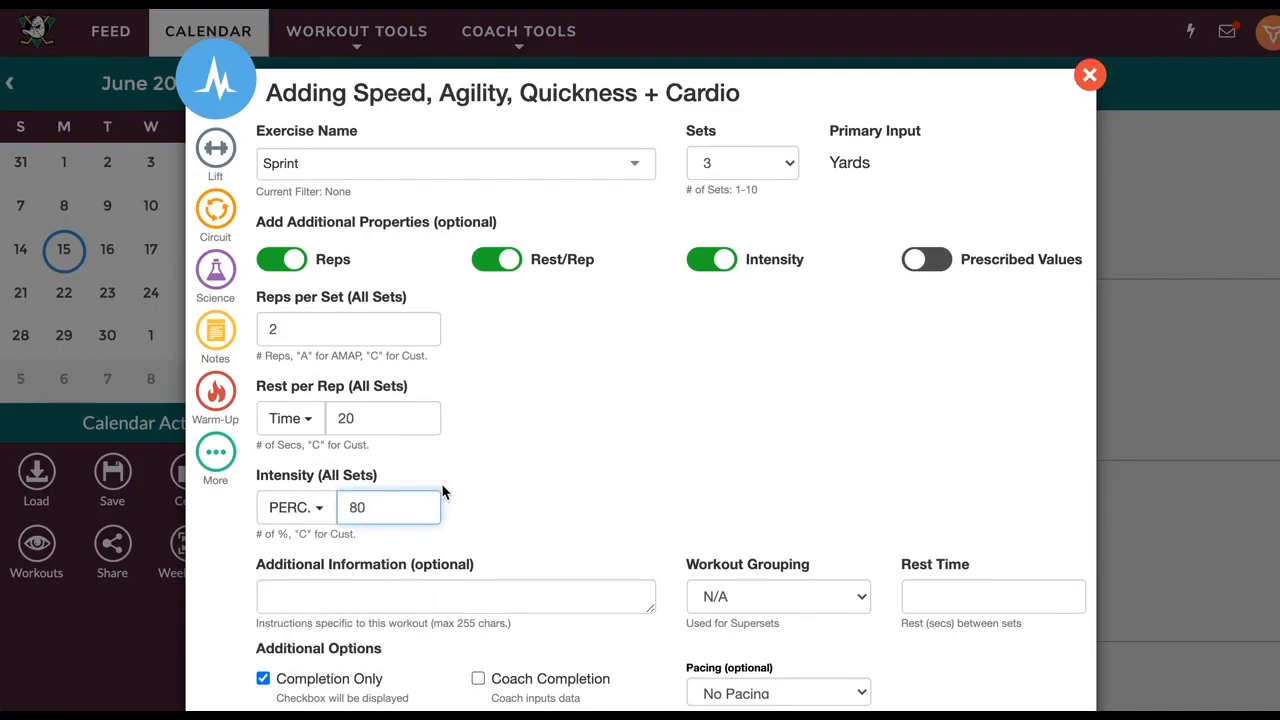
left_click(398, 476)
Enable prescribed values with 40, 60 and 80 yards for sets 1 to 3
scroll(646, 389, "down", 1)
left_click(930, 224)
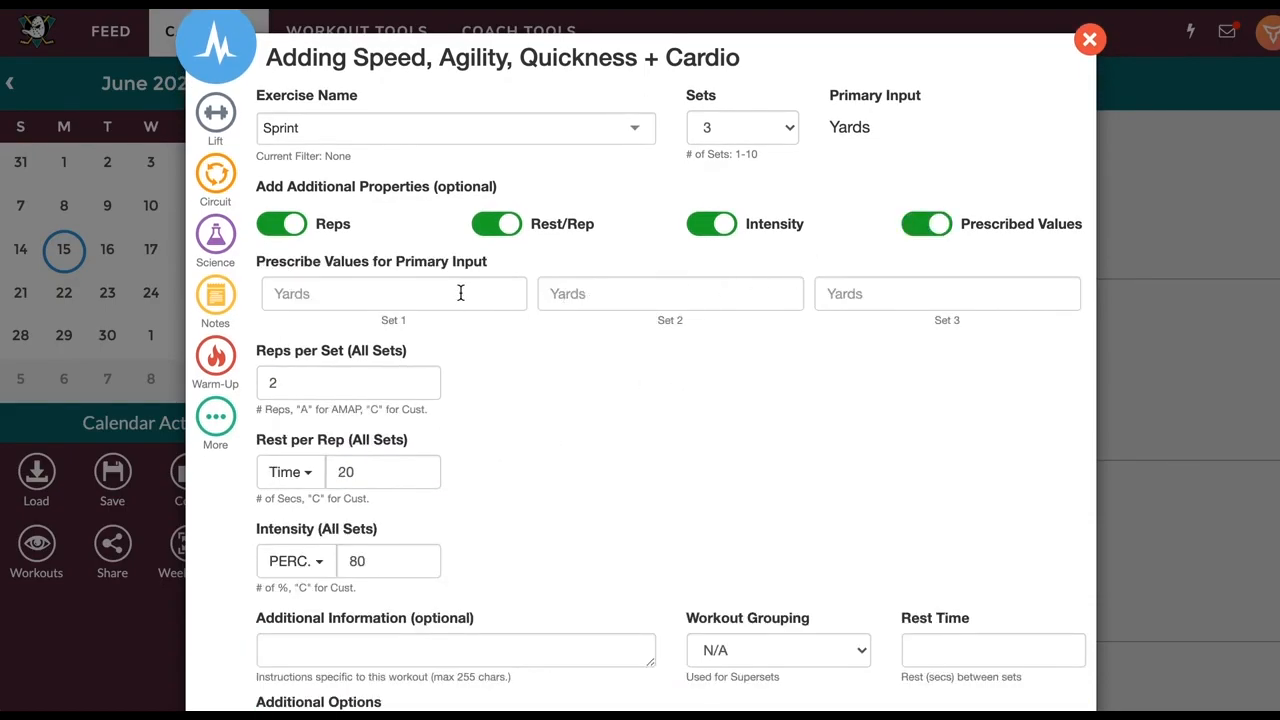
left_click(460, 293)
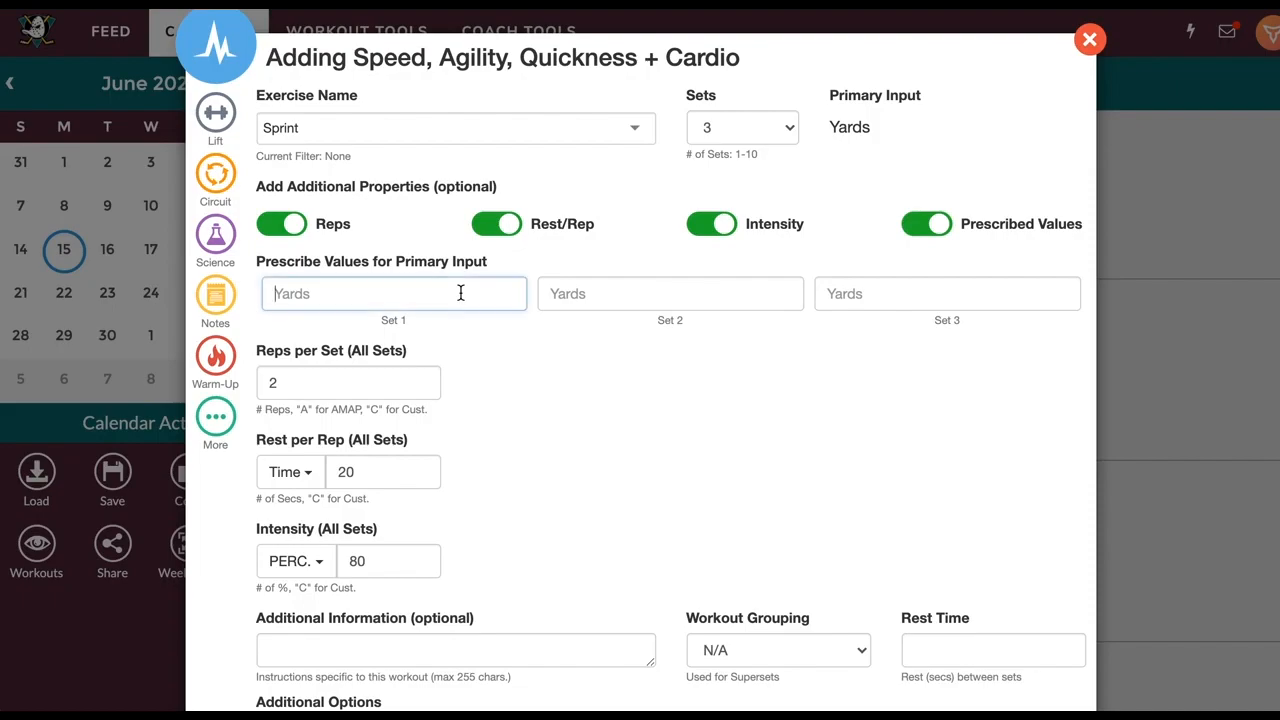
type("40")
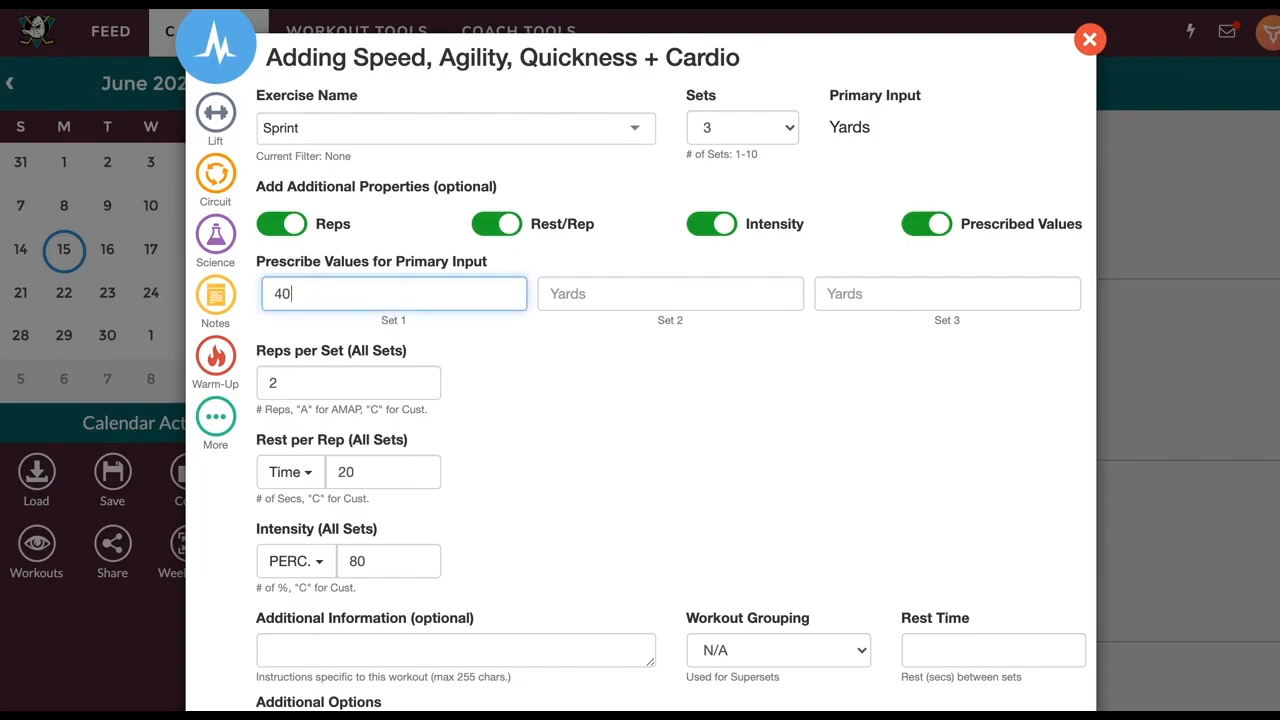
left_click(598, 296)
type("60")
left_click(876, 296)
type("80")
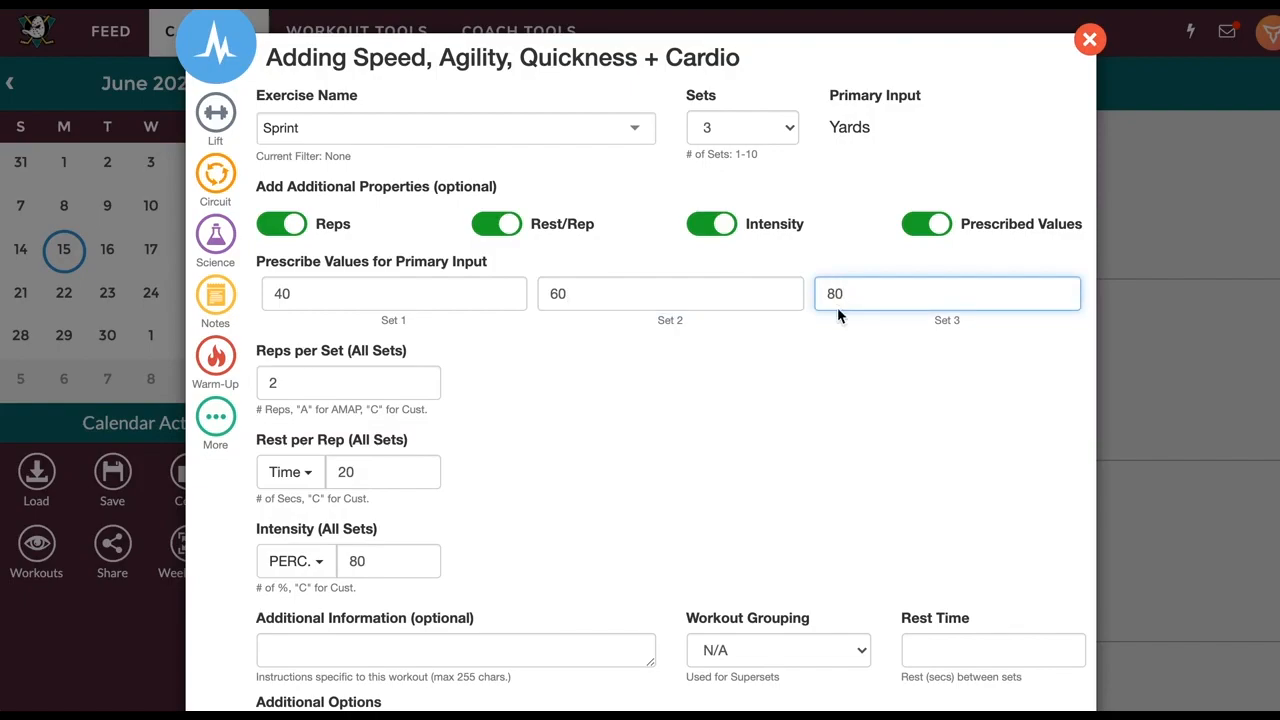
Set the rest time between sets to 60 seconds
scroll(668, 370, "down", 1)
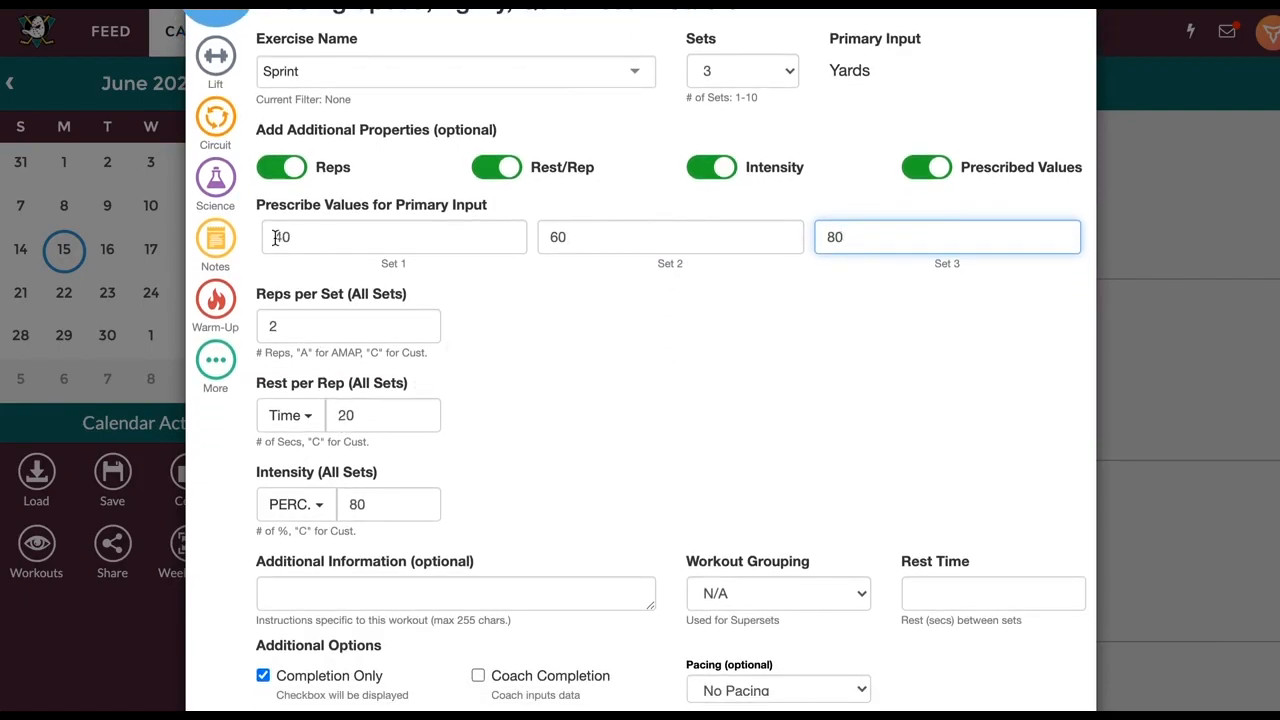
scroll(600, 425, "down", 1)
left_click(925, 527)
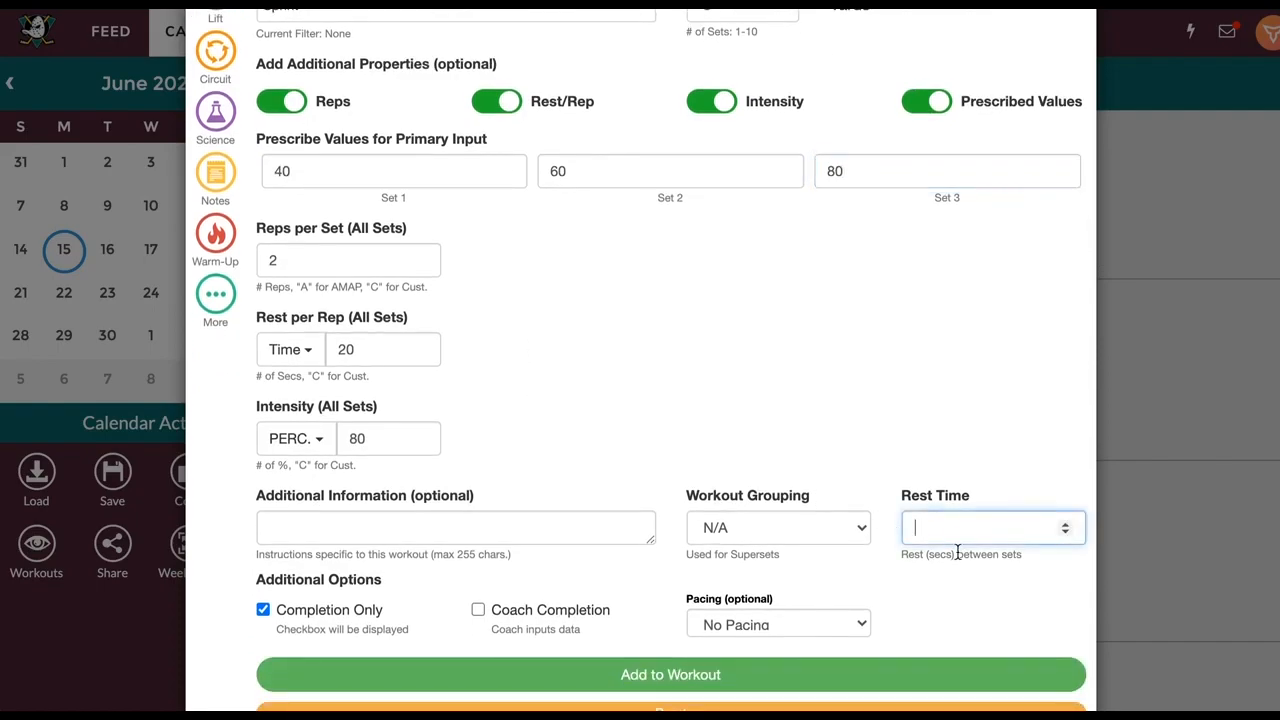
type("60")
left_click(968, 450)
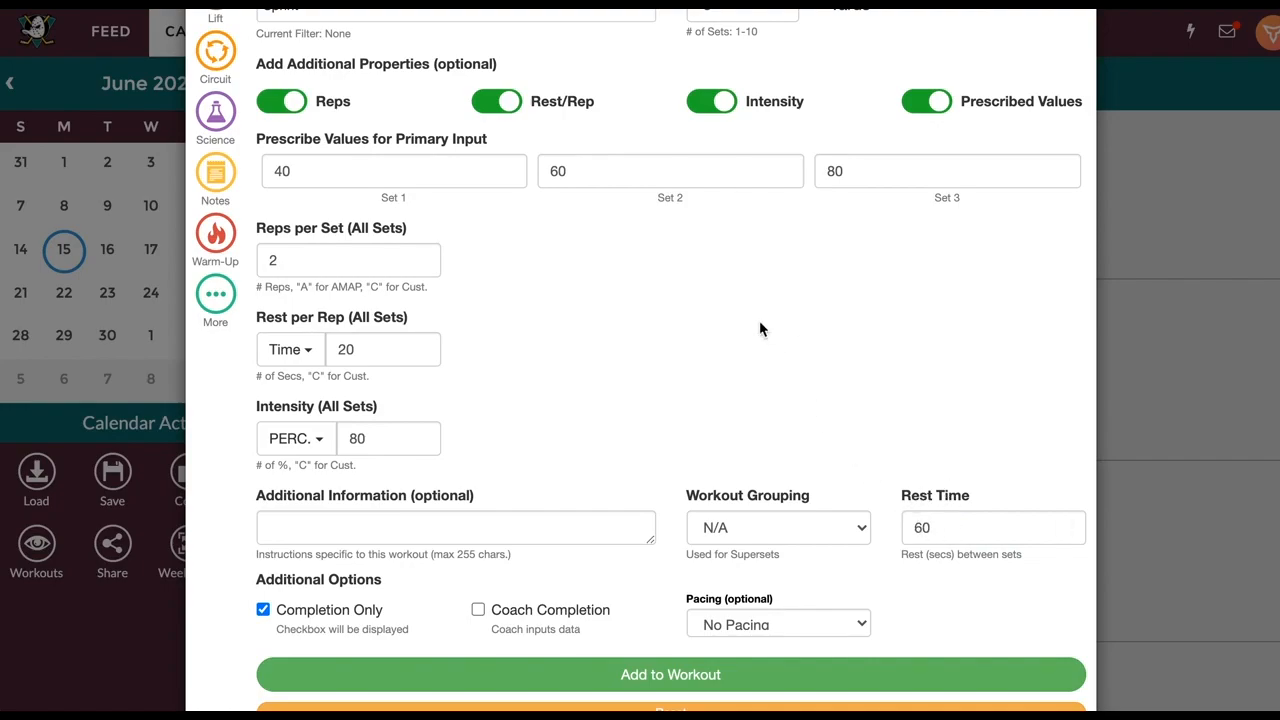
scroll(728, 330, "up", 2)
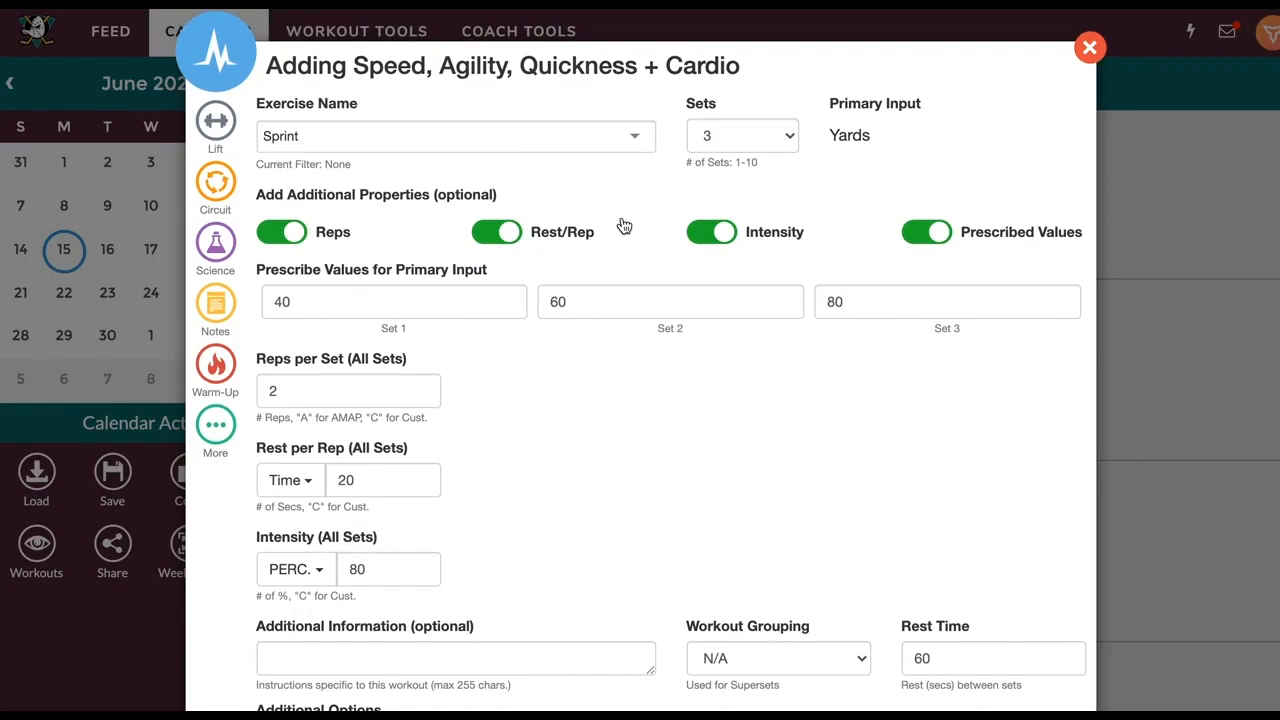
Switch the reps to custom values of 4, 3 and 2 for the three sets
left_click(303, 387)
key("BackSpace")
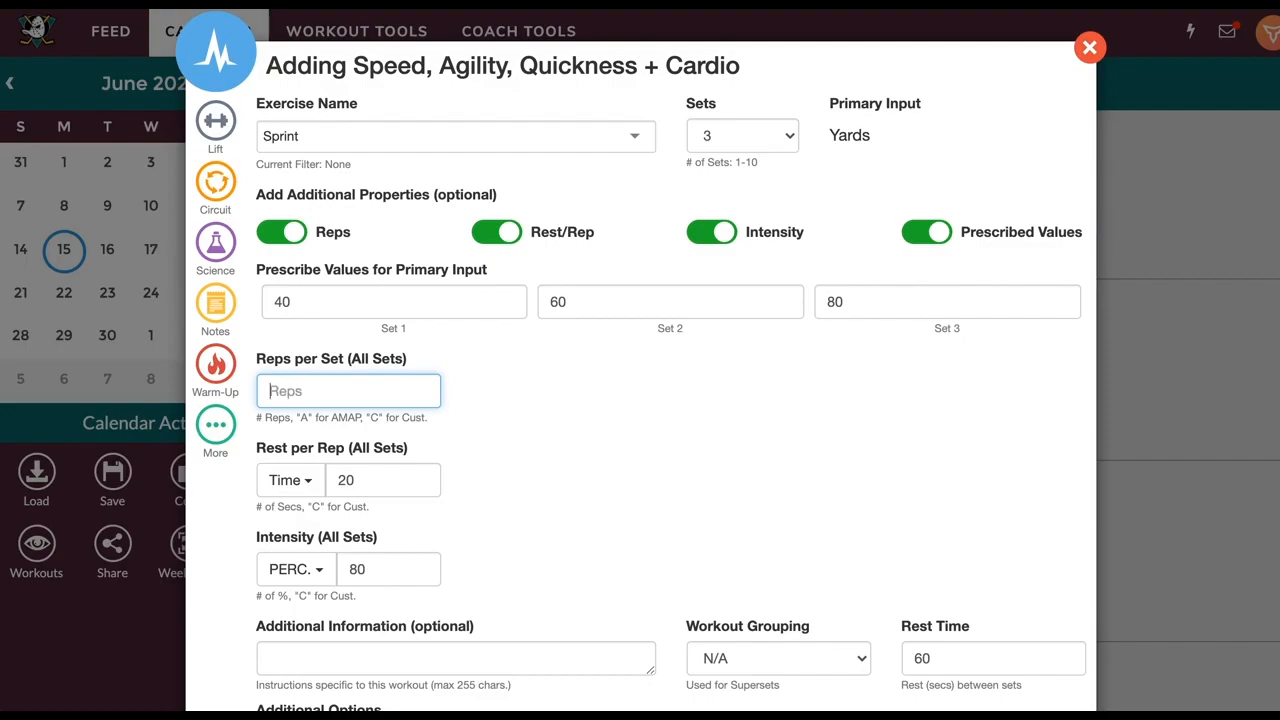
type("CUST")
left_click(551, 385)
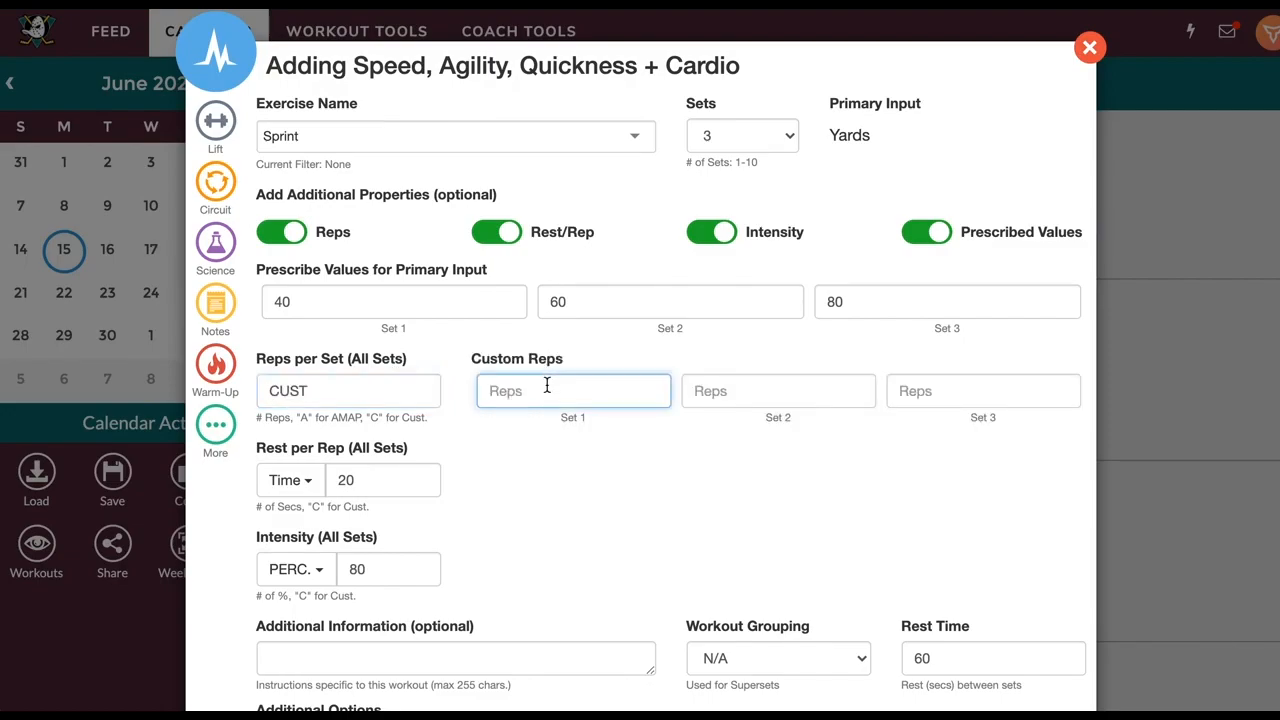
type("4")
left_click(708, 391)
type("3")
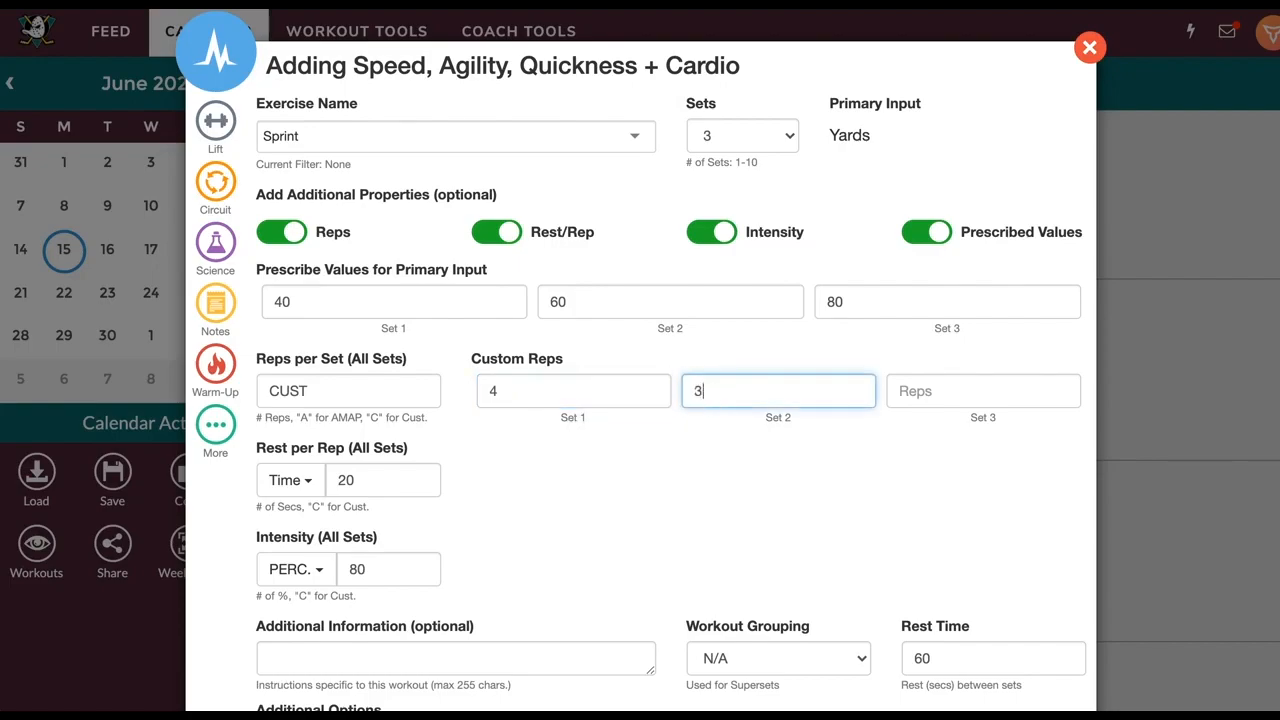
left_click(919, 393)
type("2")
left_click(789, 430)
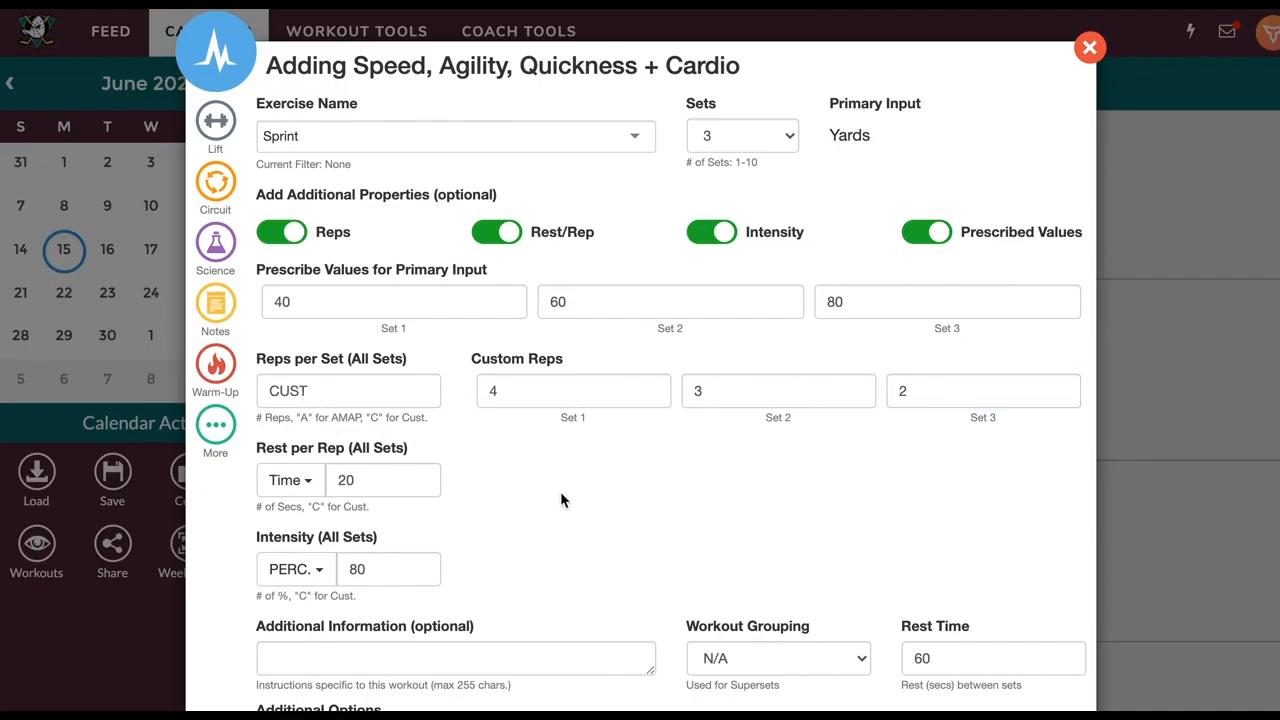
Turn on the Completion Only option under Additional Options
scroll(560, 491, "down", 2)
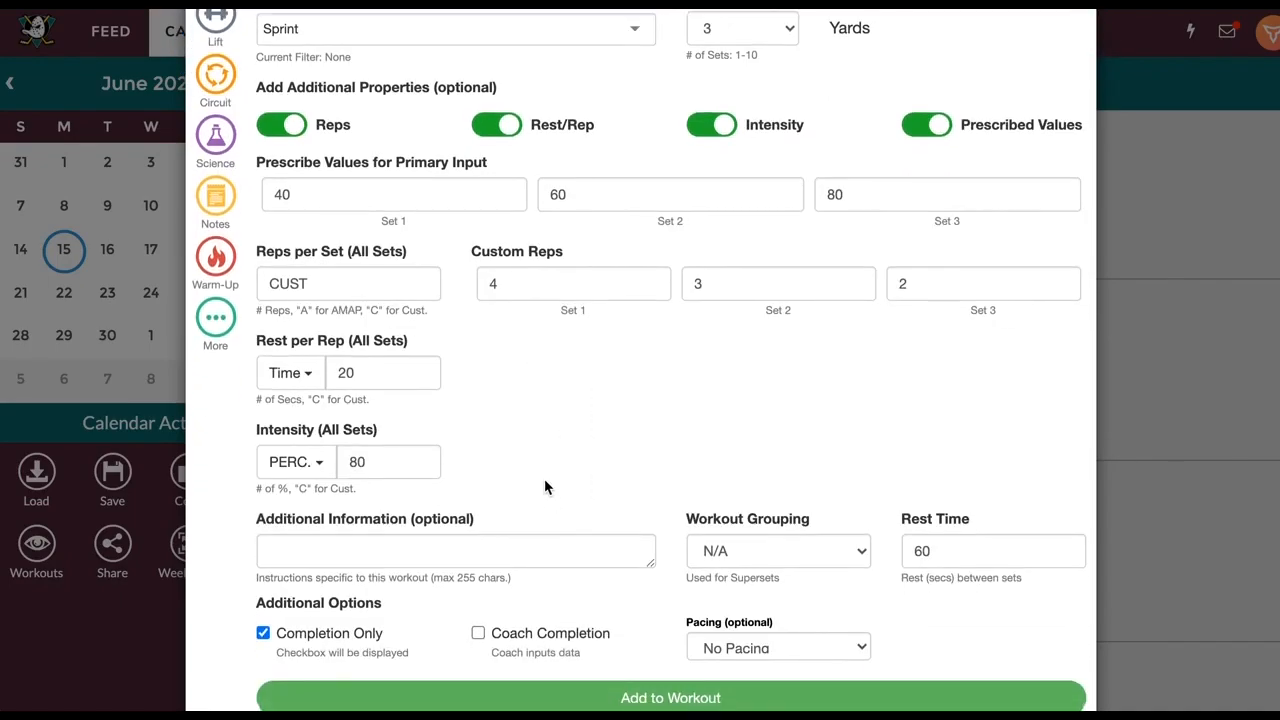
scroll(544, 478, "down", 1)
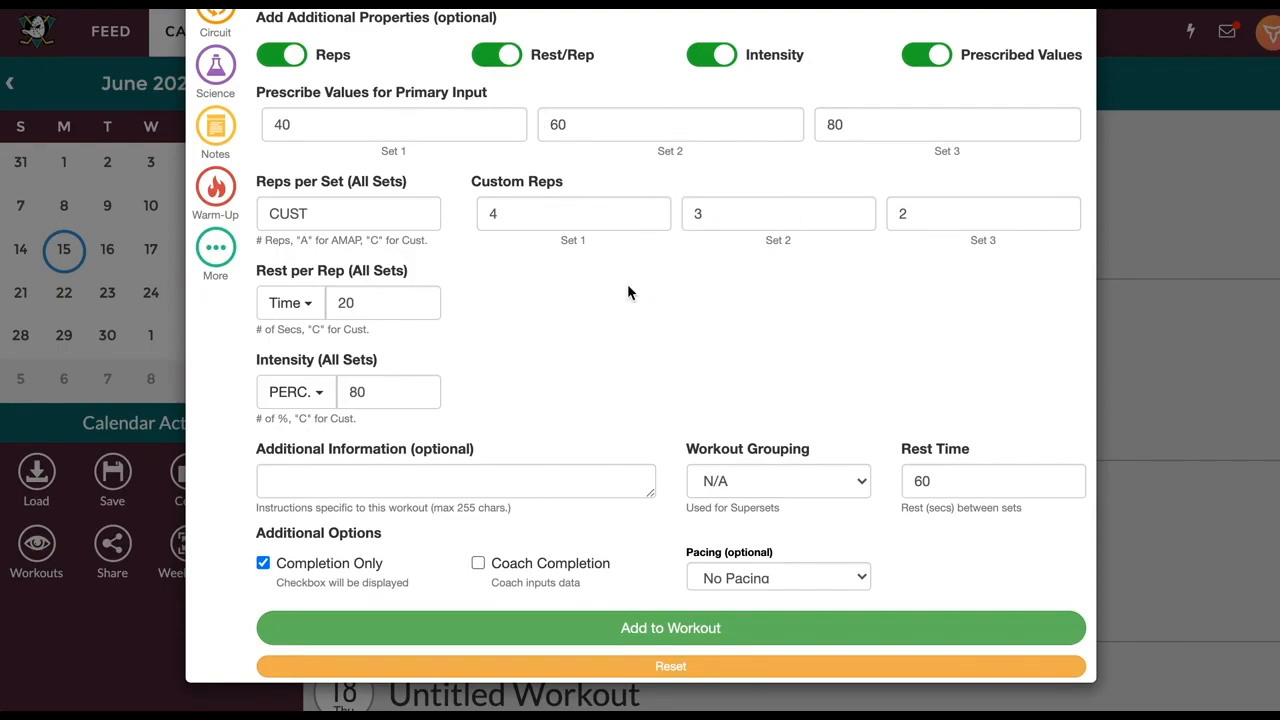
left_click(318, 573)
Add the Sprint to the workout, then create a new '20-Cal Airdyne' exercise in the next entry
left_click(672, 628)
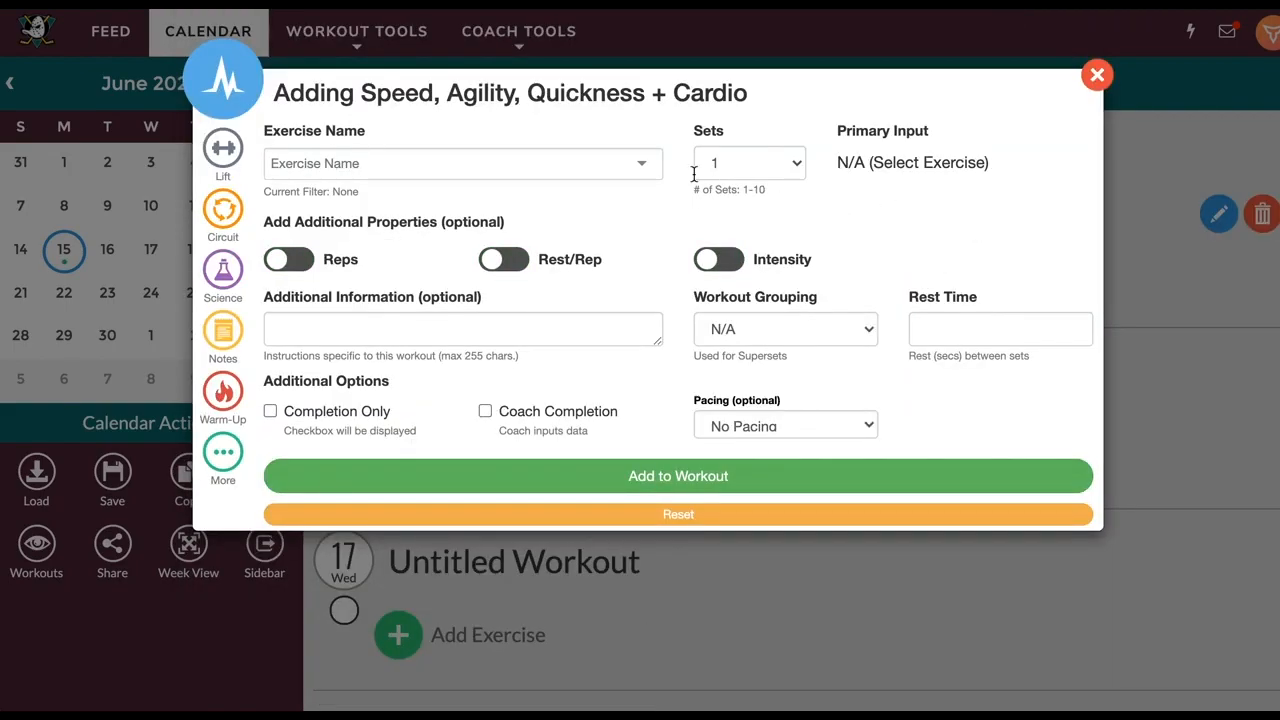
left_click(641, 163)
left_click(404, 163)
type("airdyne")
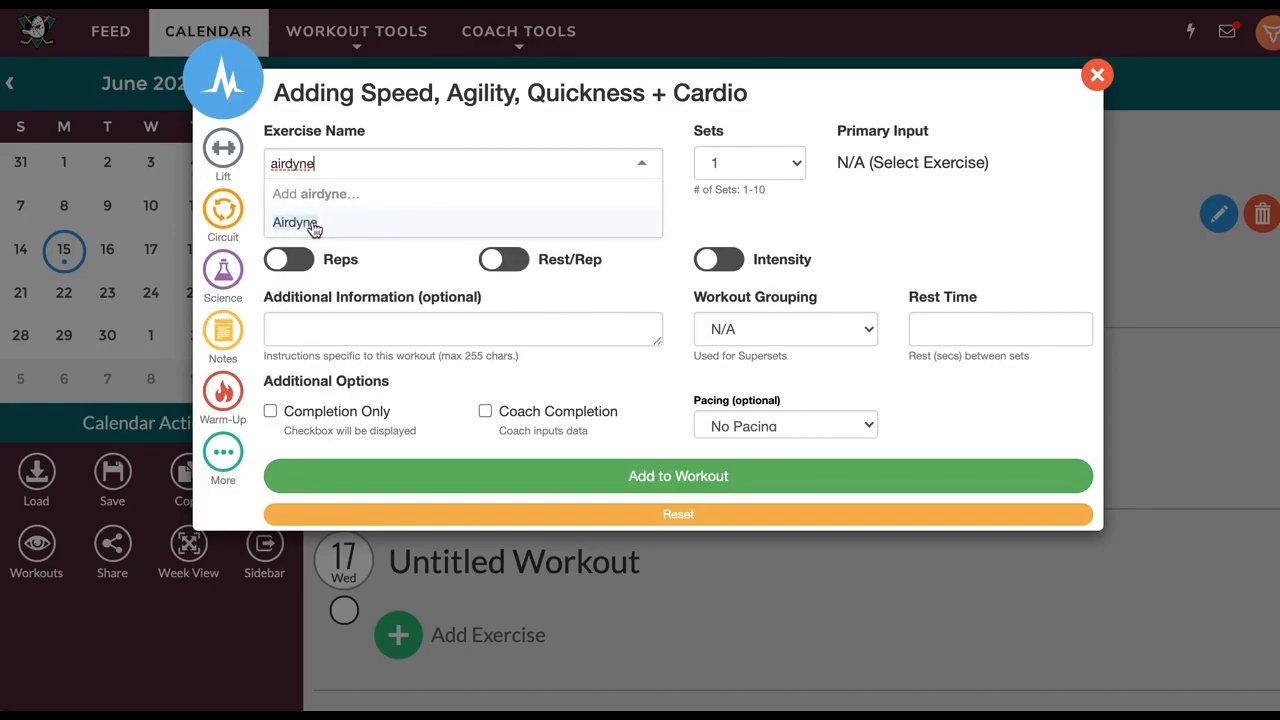
left_click(272, 163)
type("20-Cal")
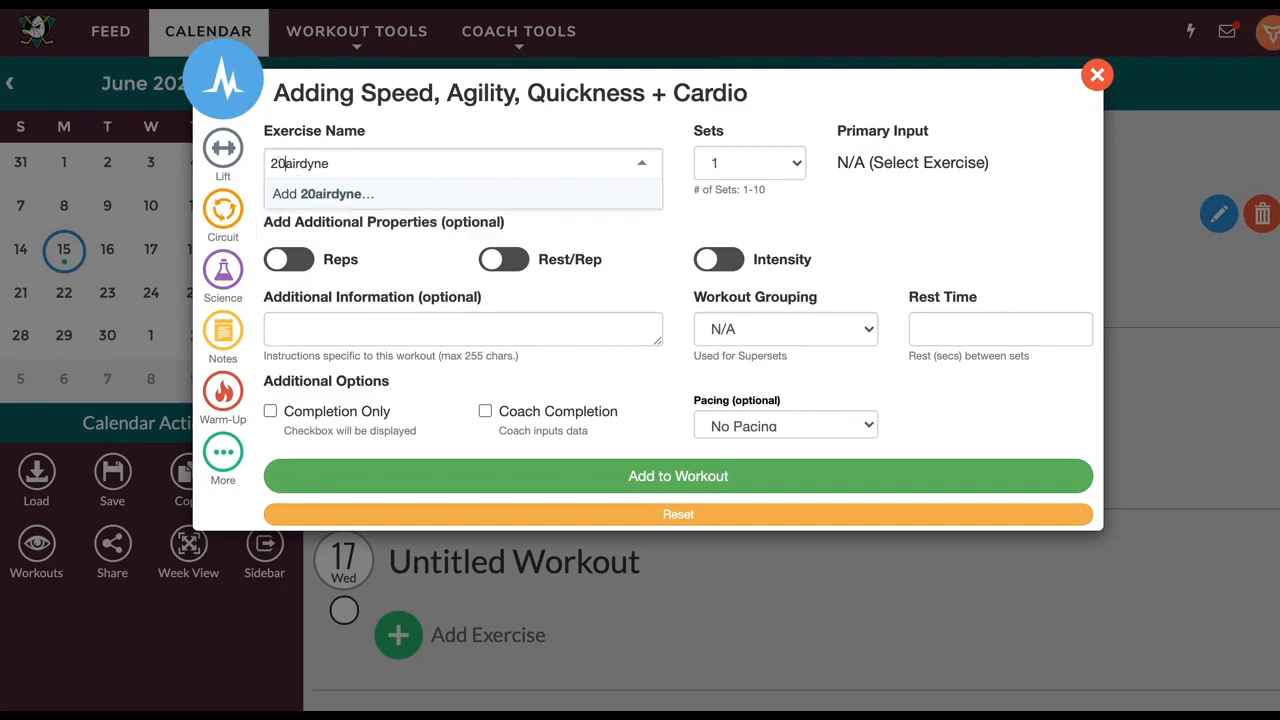
key("BackSpace")
type("A")
left_click(343, 194)
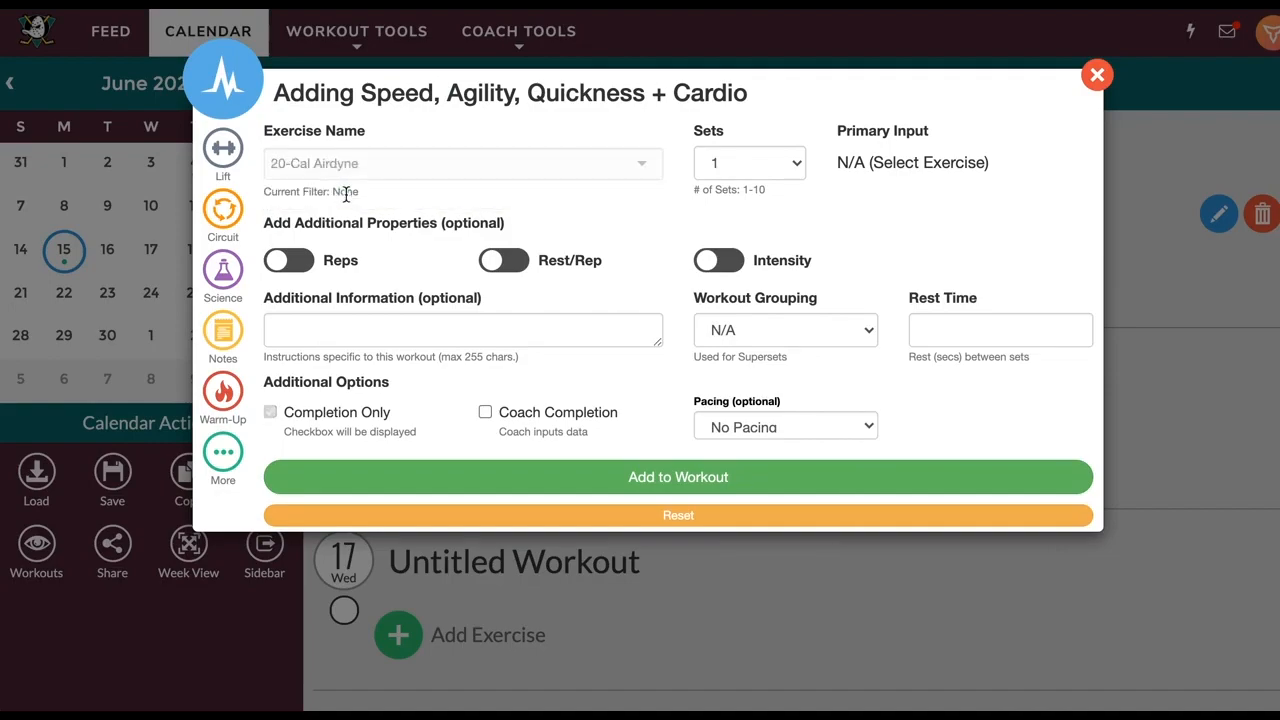
Measure the exercise in minutes and seconds with PR tracking, keeping the lower-is-better preference
left_click(450, 291)
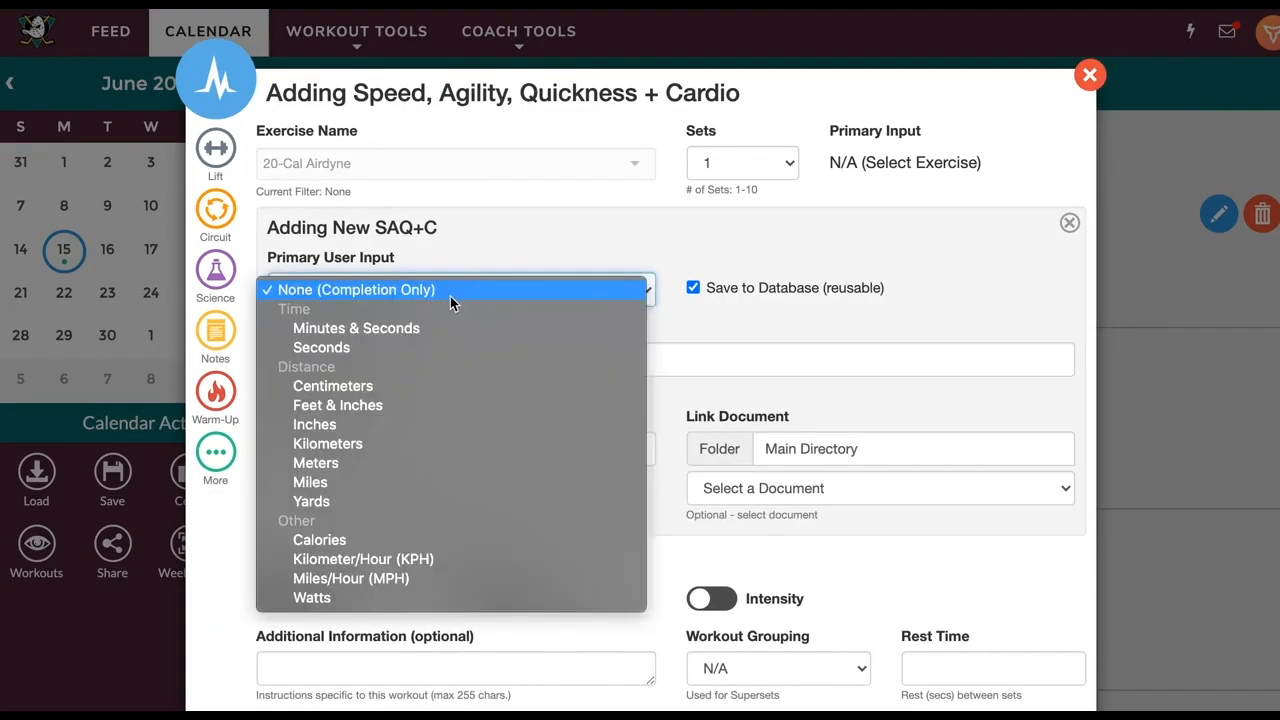
left_click(349, 329)
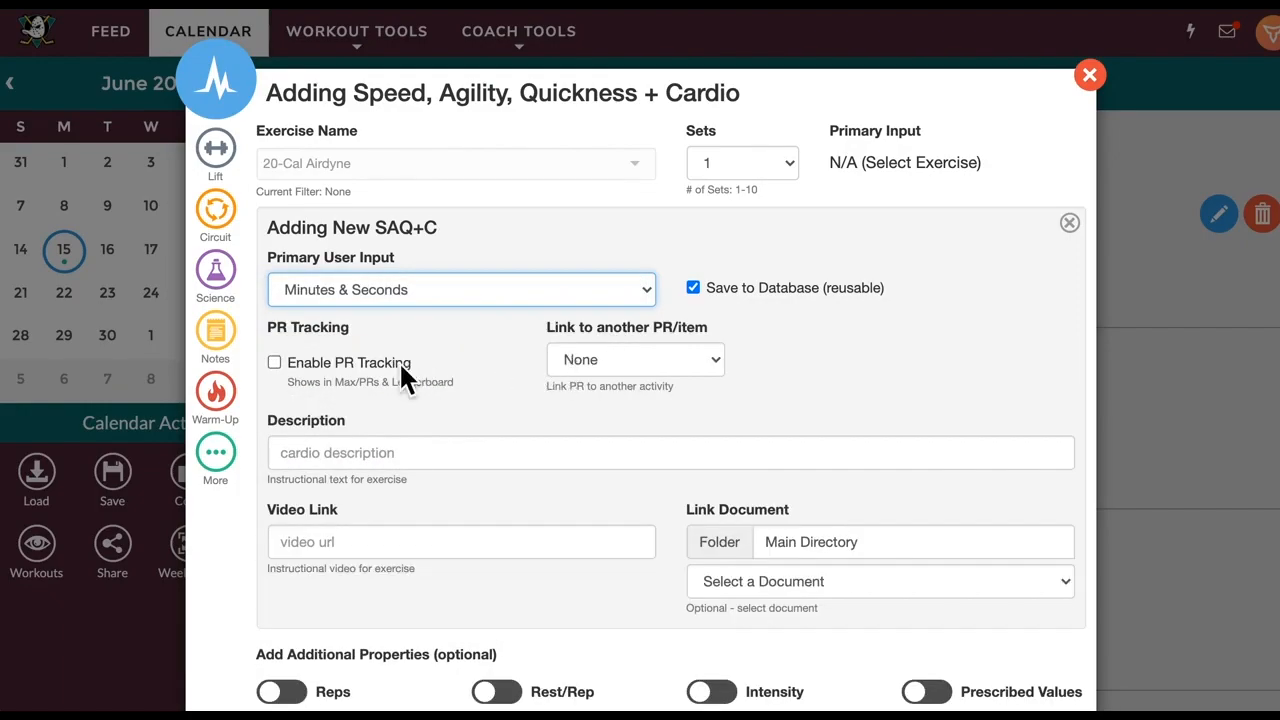
left_click(401, 366)
left_click(616, 362)
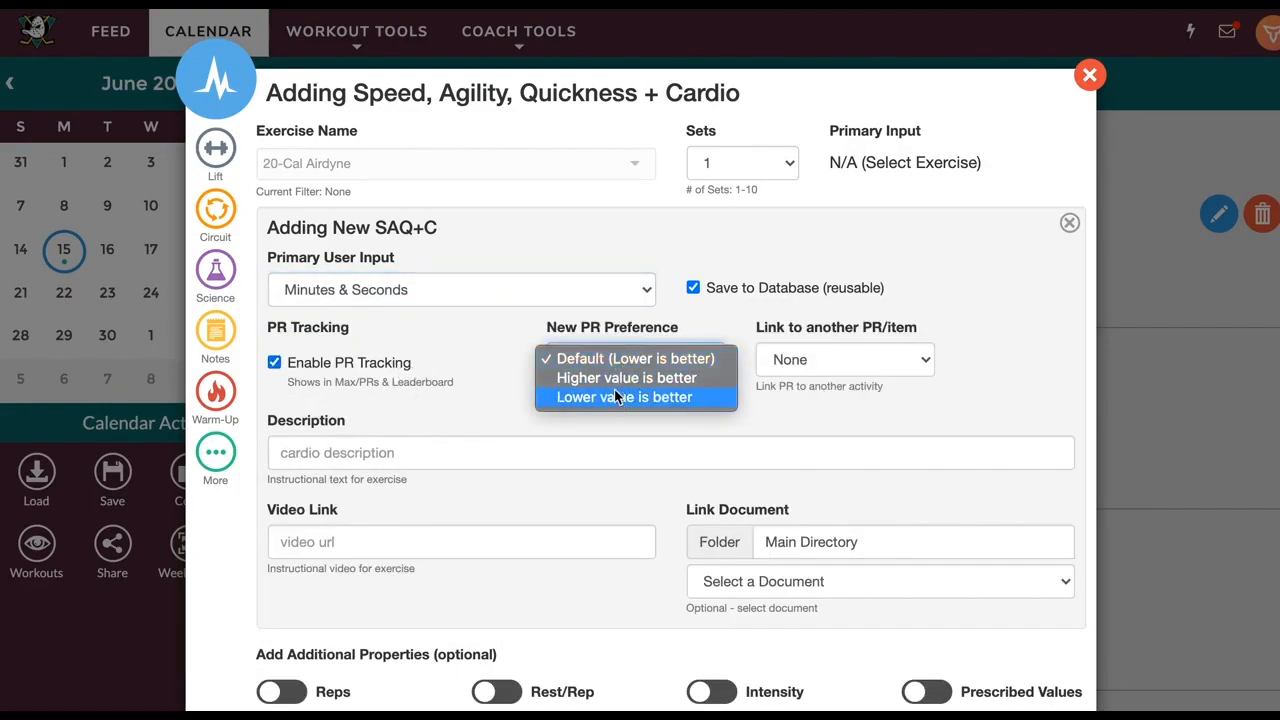
left_click(681, 441)
scroll(662, 519, "down", 5)
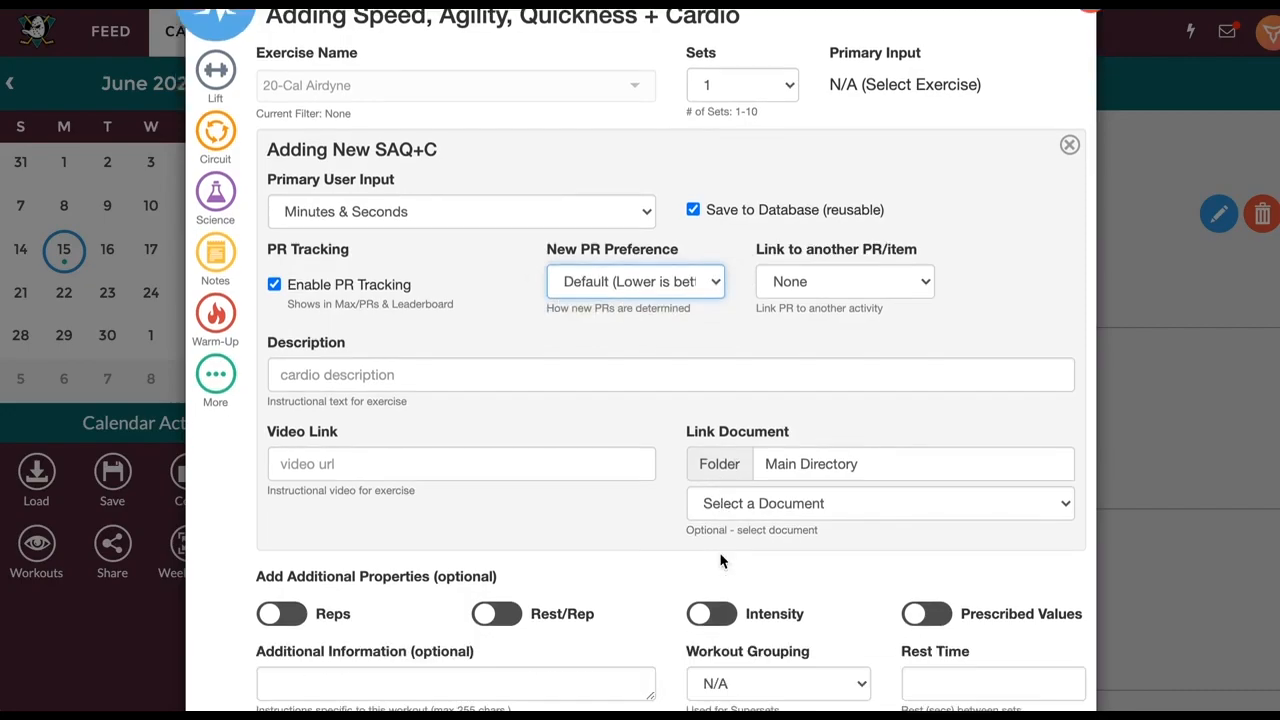
scroll(662, 519, "down", 1)
Turn on reps for the exercise and set 5 reps per set
left_click(264, 413)
left_click(316, 470)
type("5")
scroll(504, 346, "up", 5)
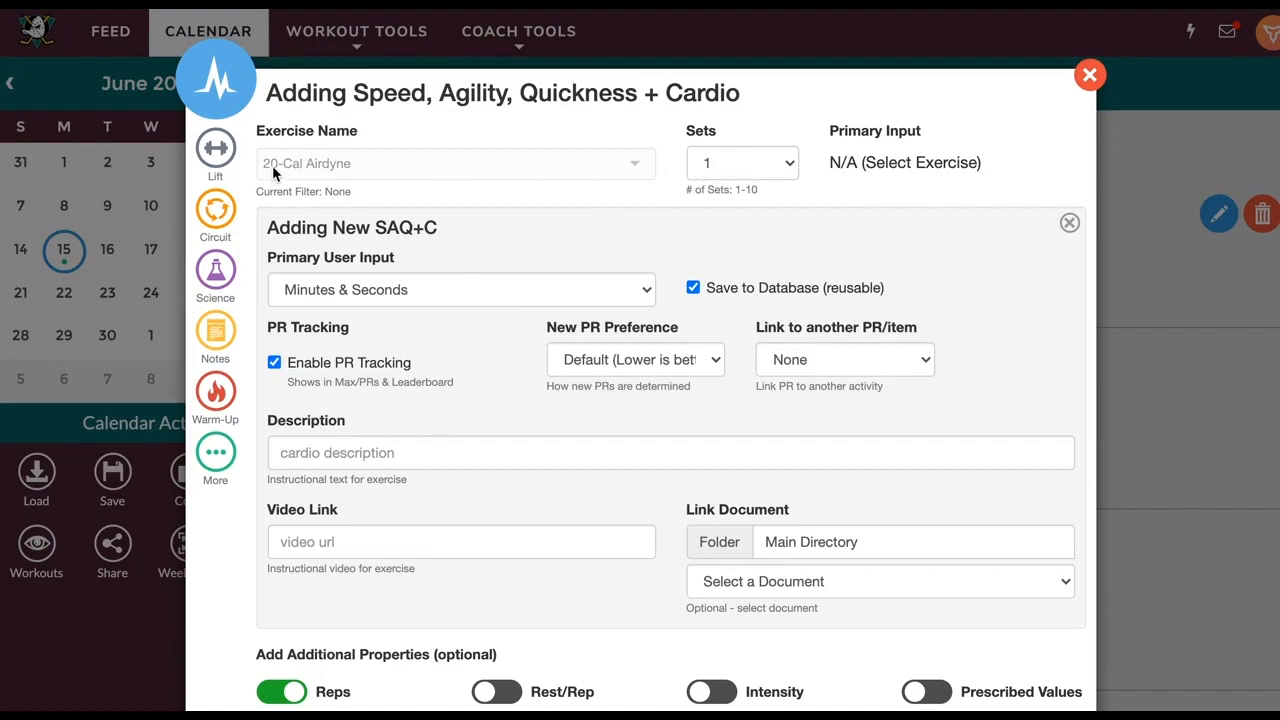
scroll(419, 340, "down", 3)
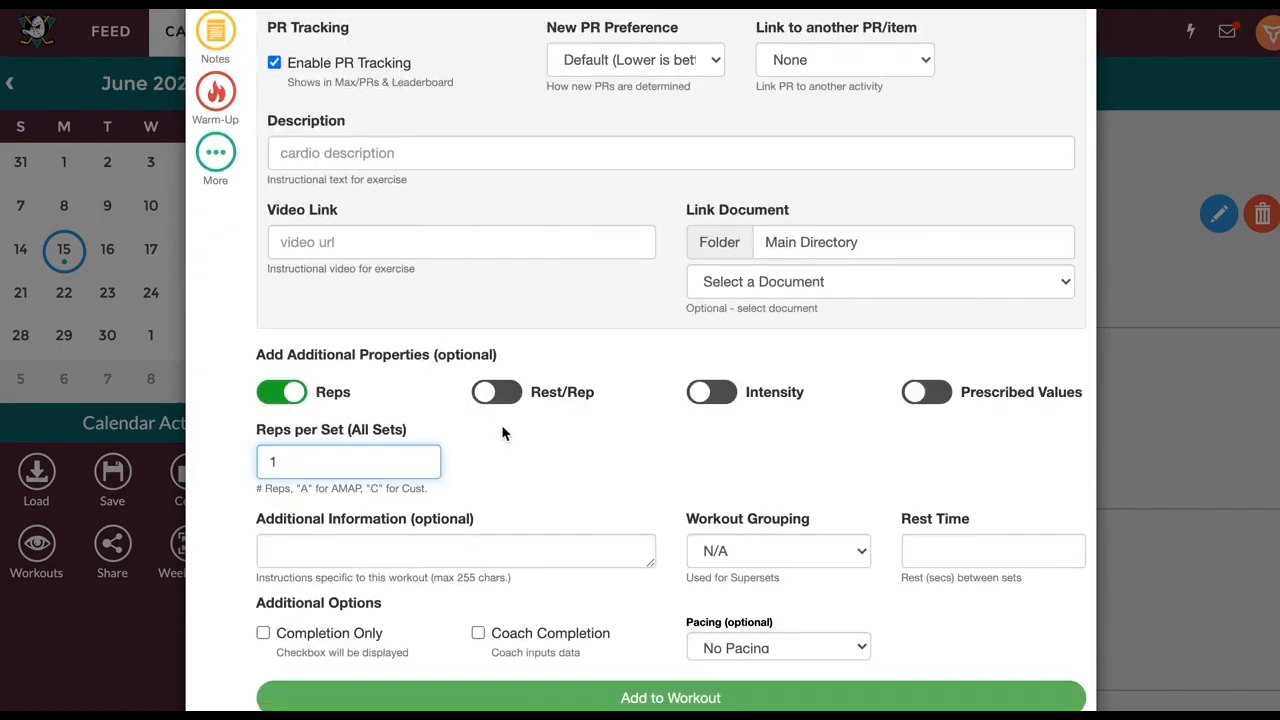
Enable prescribed values and add 20-Cal Airdyne to the June 15 workout
left_click(905, 396)
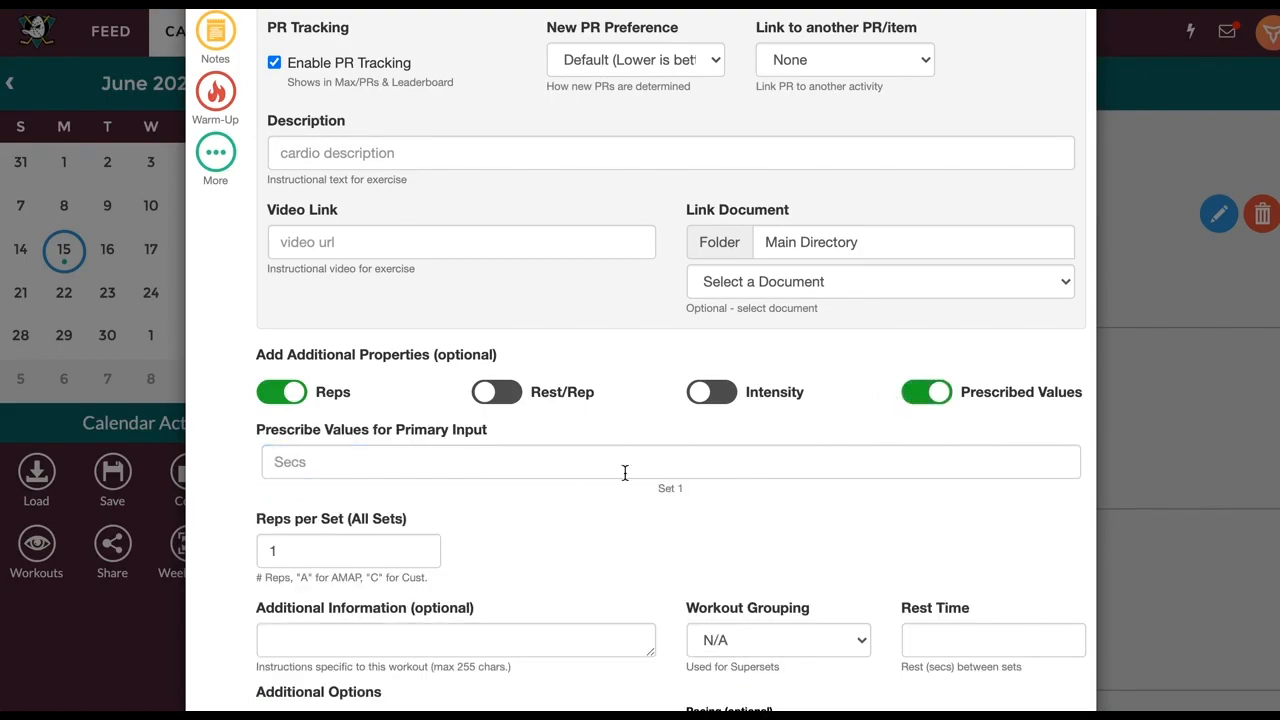
left_click(519, 462)
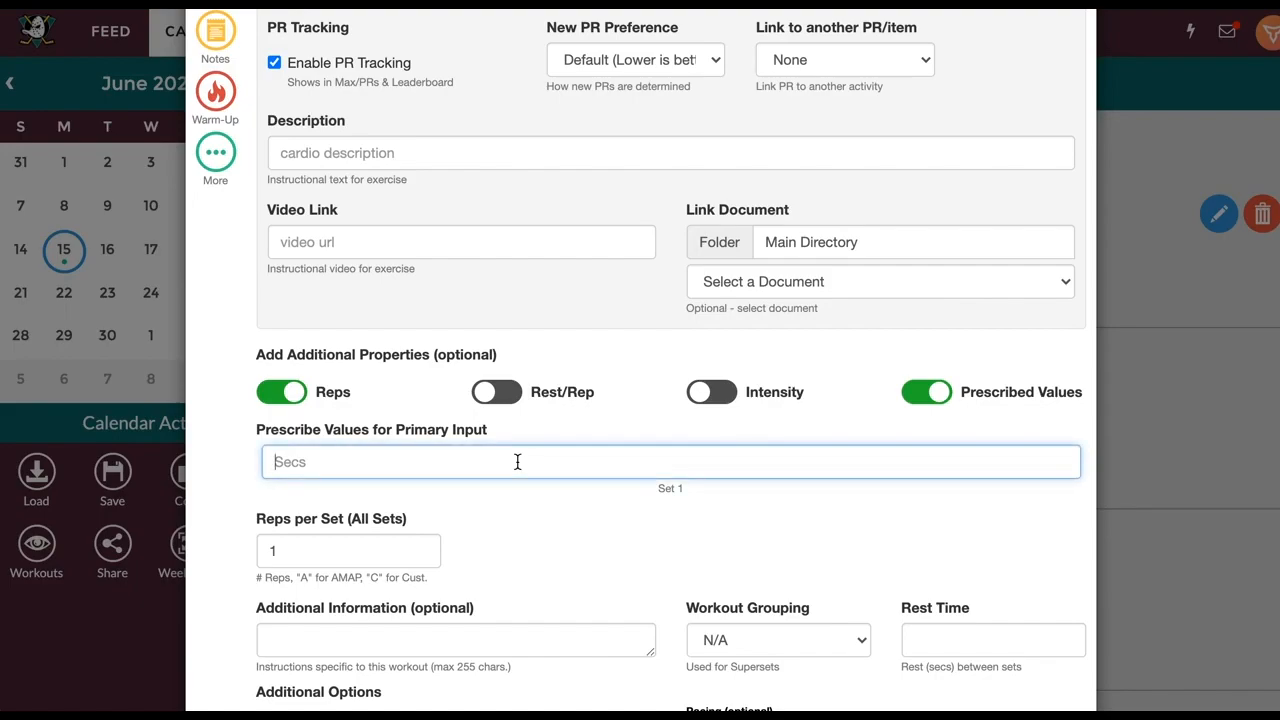
scroll(407, 464, "down", 1)
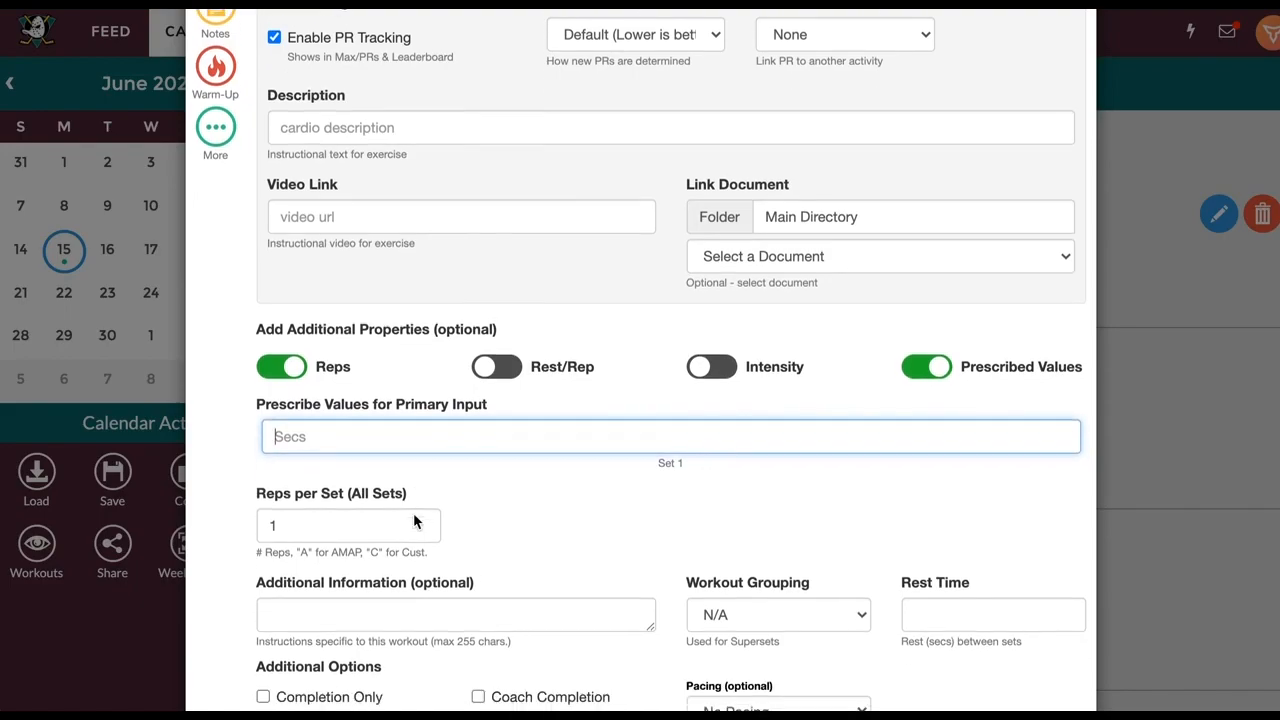
left_click(560, 598)
scroll(610, 507, "down", 2)
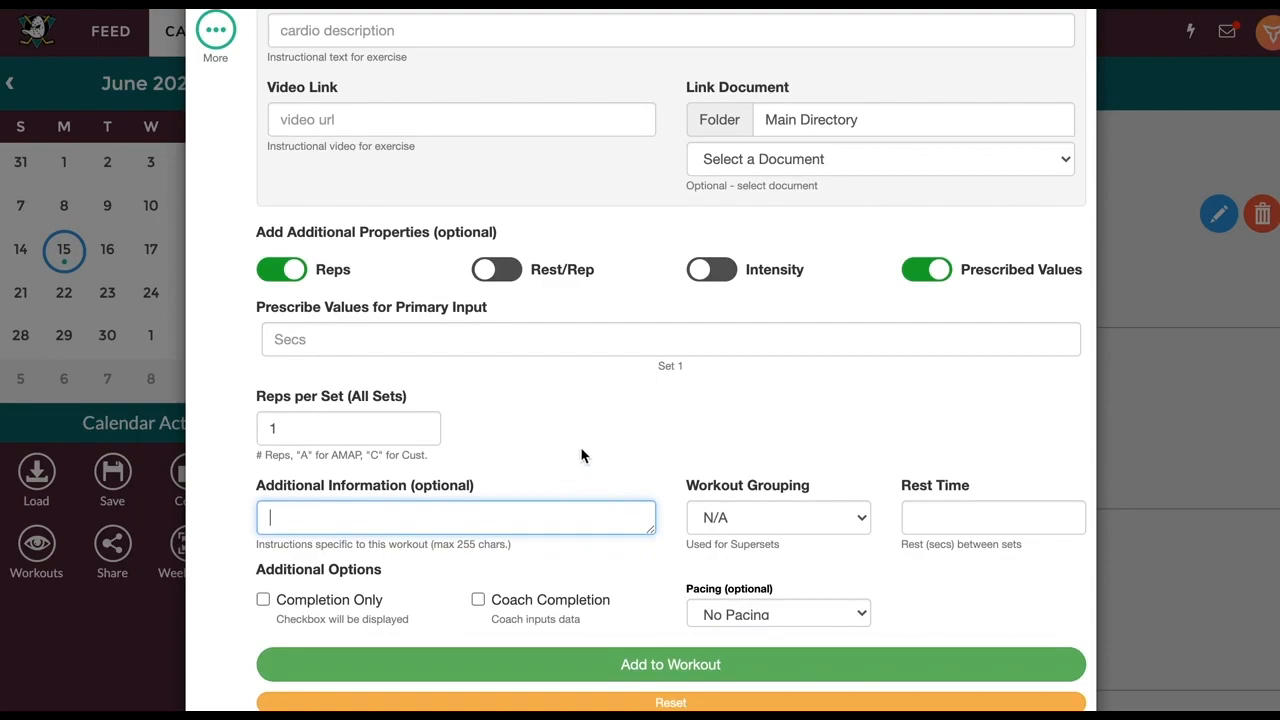
left_click(615, 669)
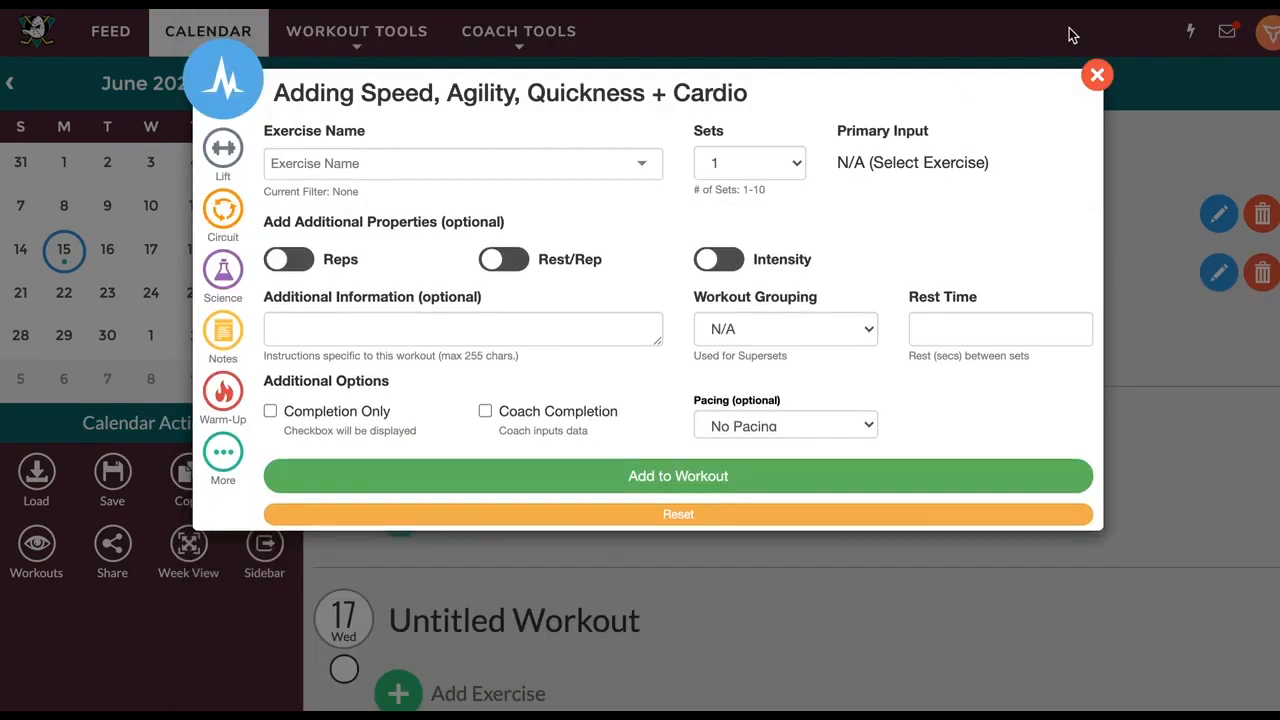
Close the exercise dialog, showing June 15's workout with Sprint (3 sets) and 20-Cal Airdyne (1 set)
left_click(1093, 74)
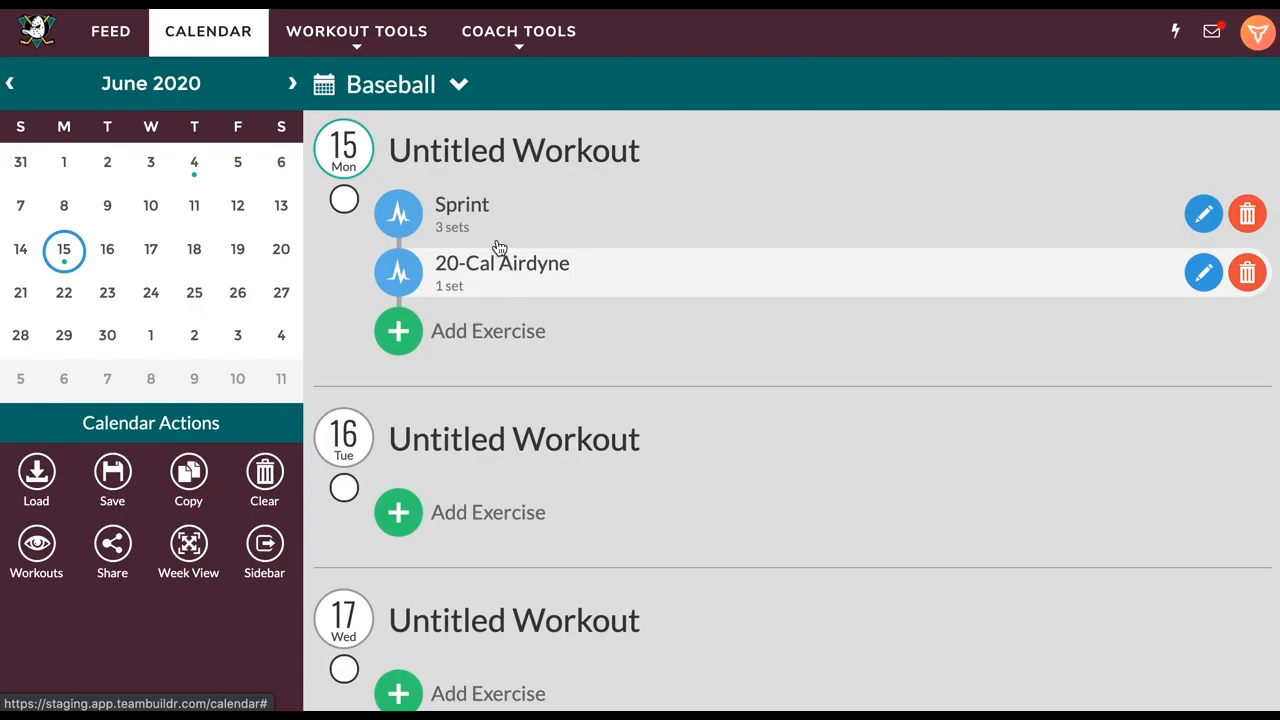
mouse_move(515, 38)
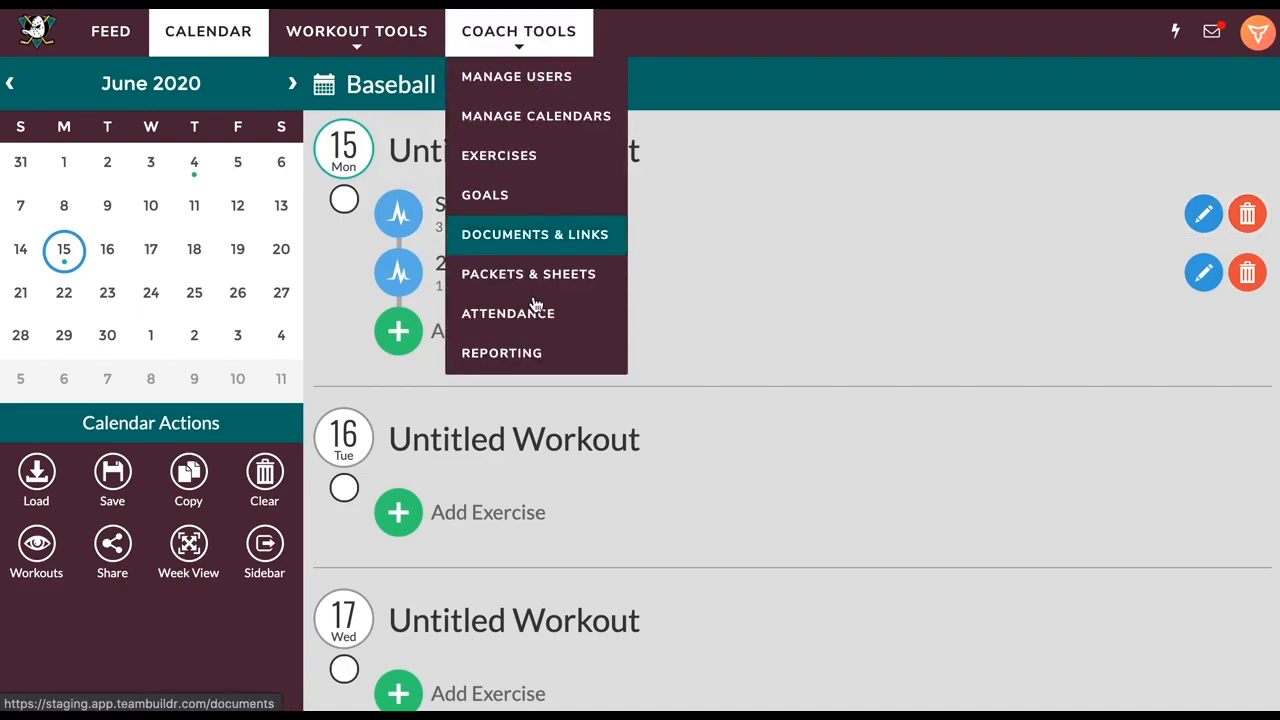
Generate the Workout Results report from Coach Tools > Reporting for one selected athlete on 2020-06-15
left_click(508, 354)
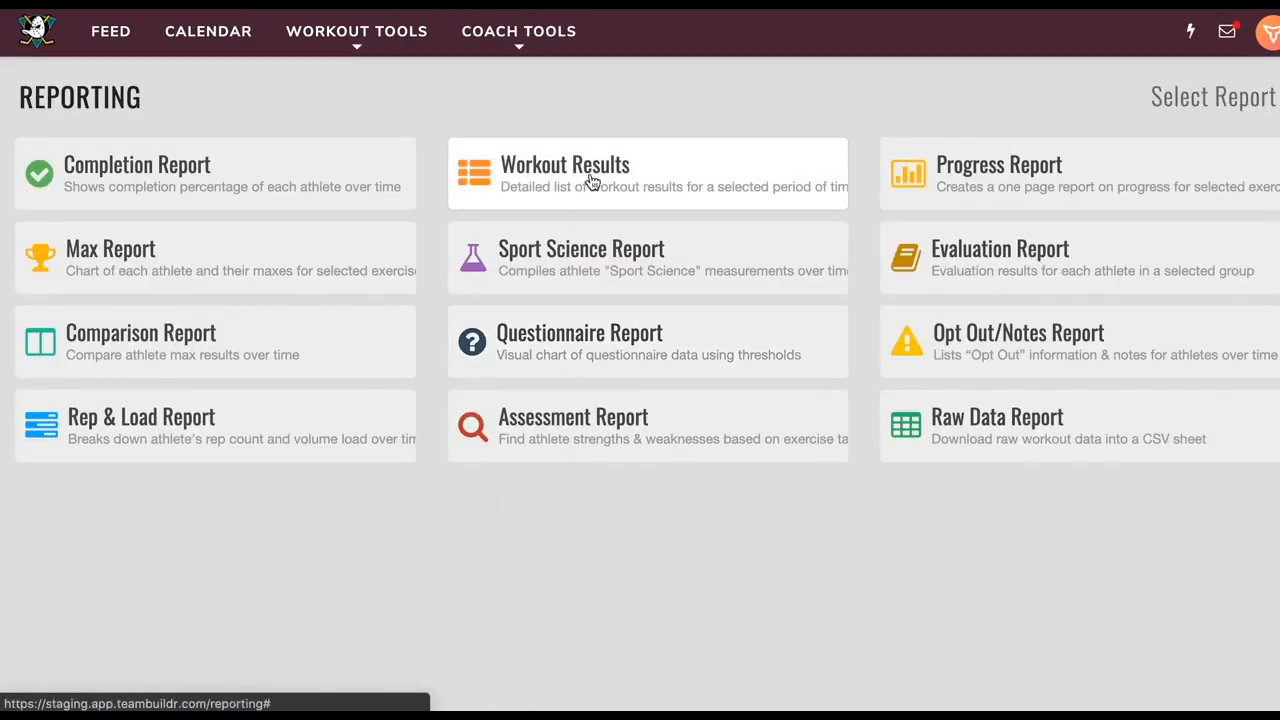
left_click(612, 168)
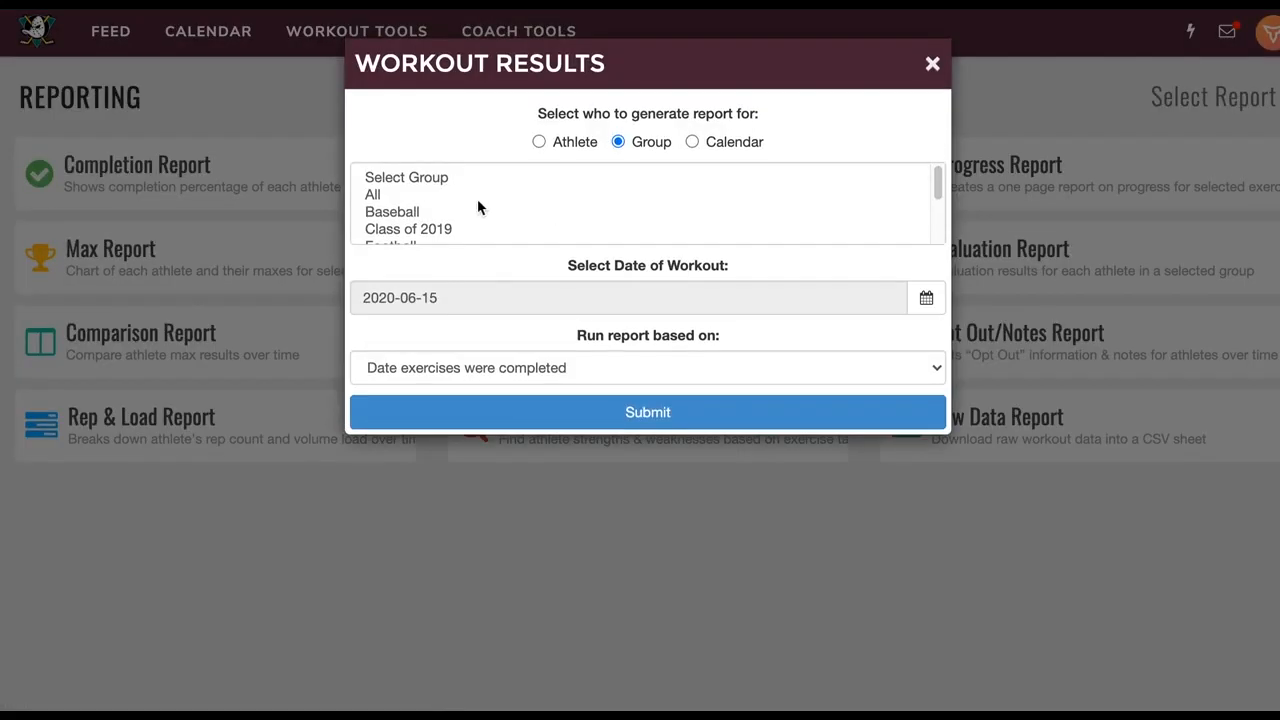
left_click(584, 142)
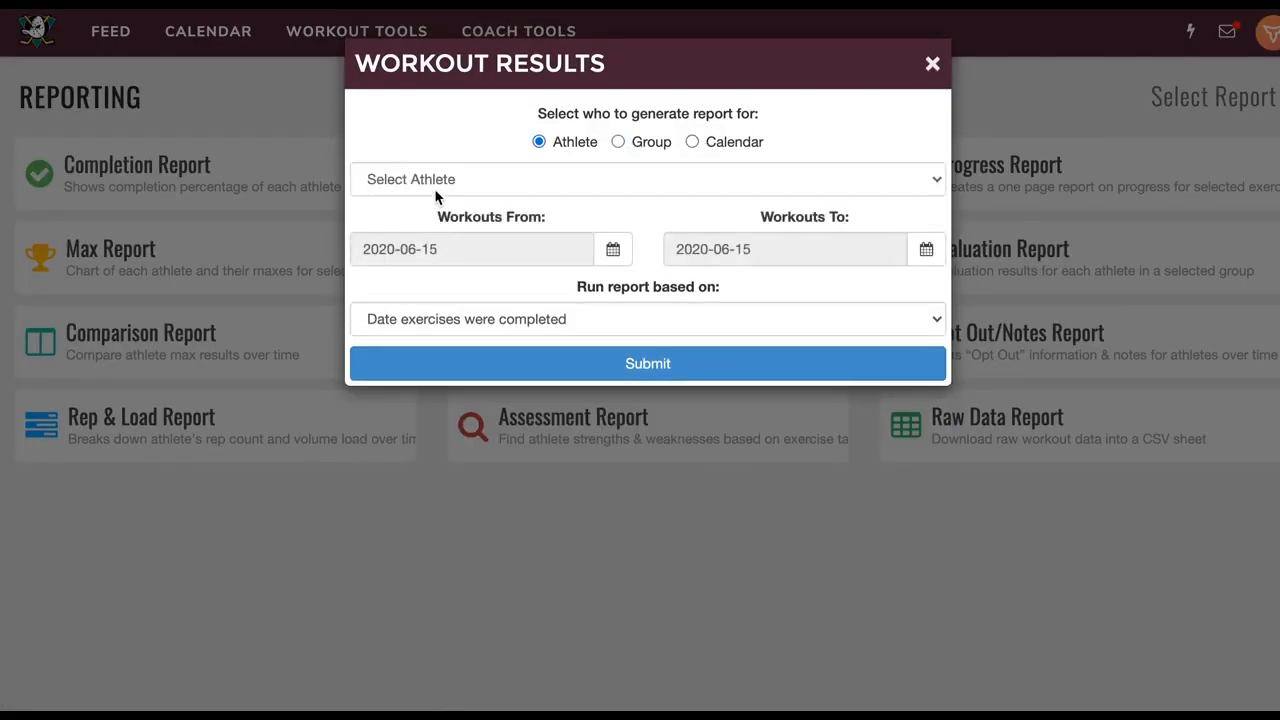
left_click(434, 188)
left_click(421, 218)
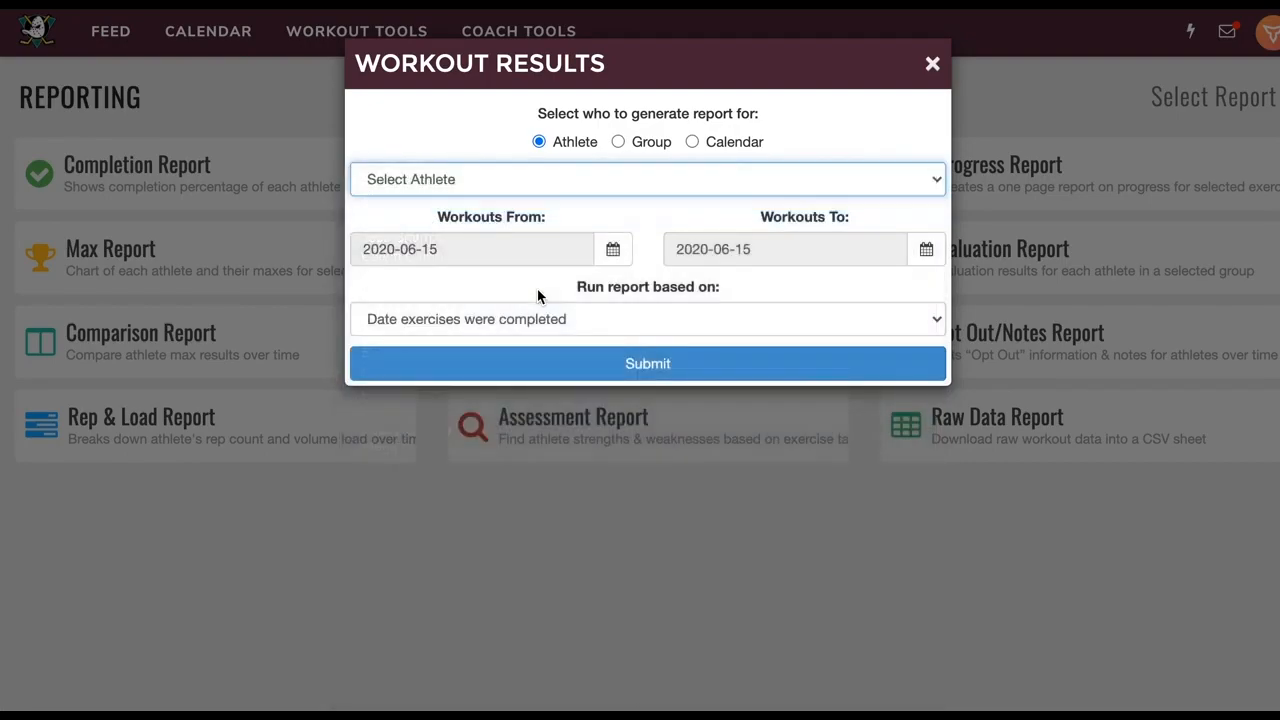
left_click(650, 364)
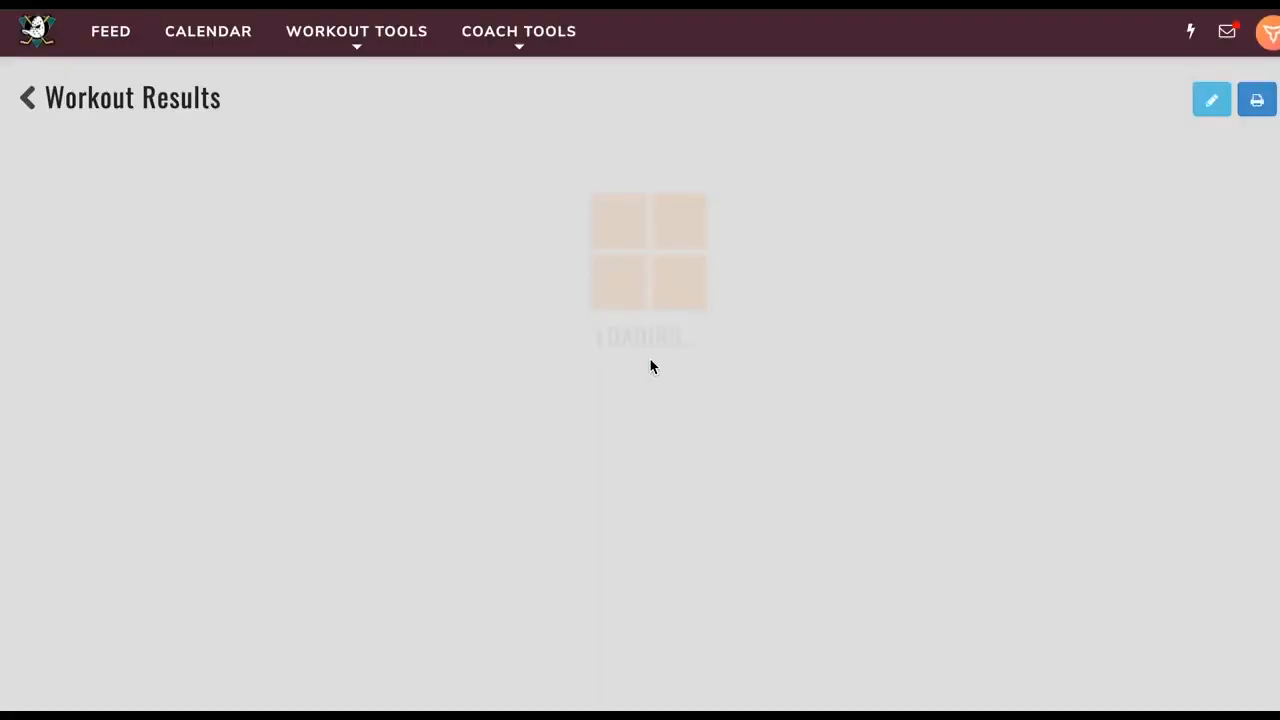